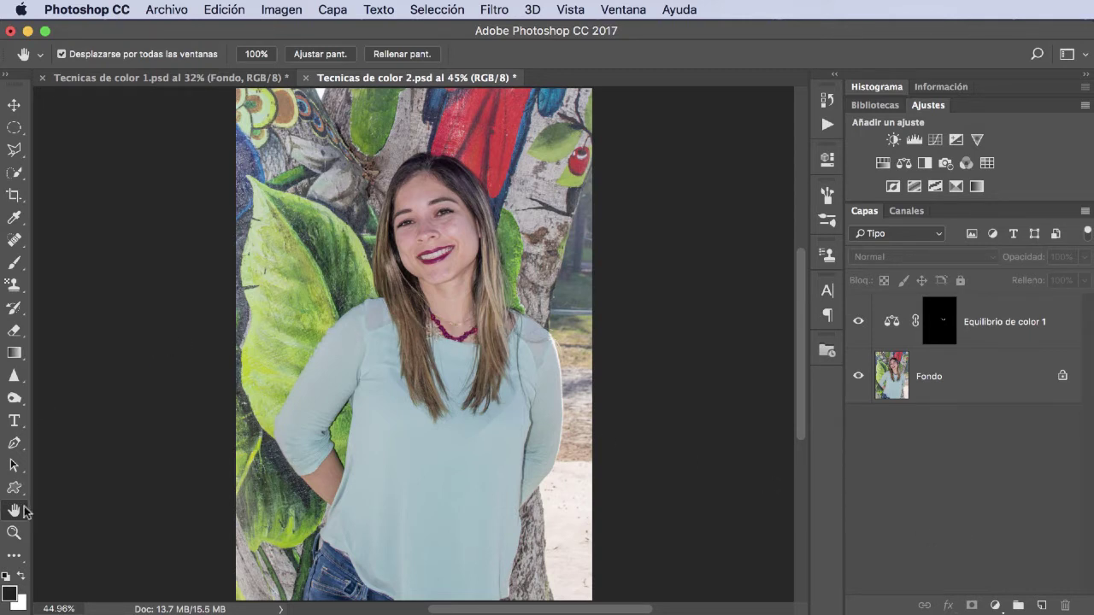
# Zoom in on the necklace and toggle Equilibrio de color 1 off and on to compare.
pyautogui.click(15, 532)
pyautogui.moveTo(475, 364); pyautogui.dragTo(522, 366)
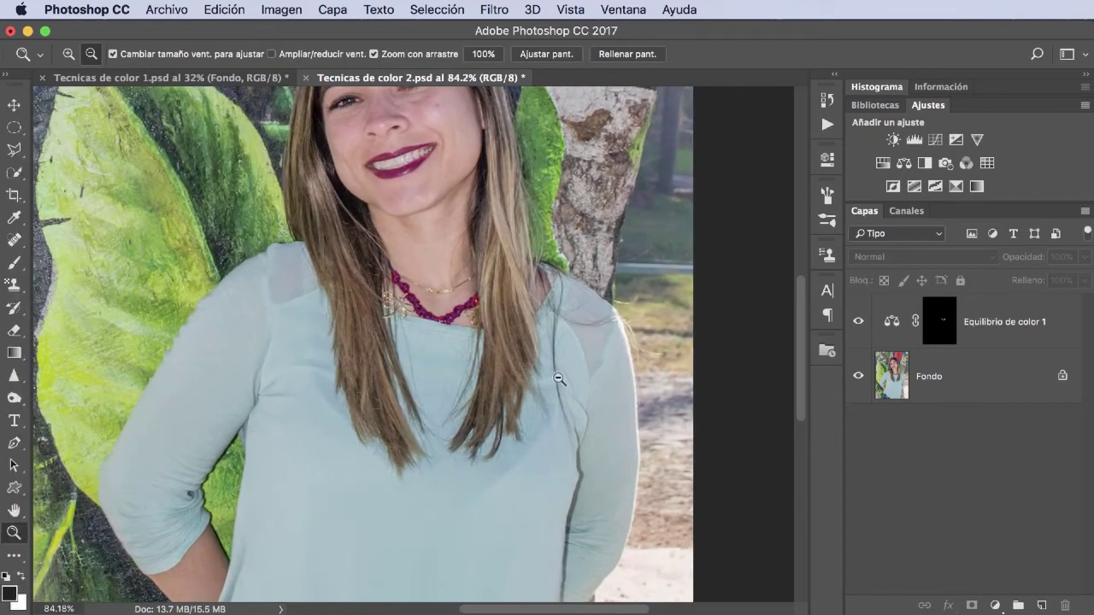
pyautogui.moveTo(711, 308); pyautogui.dragTo(709, 359)
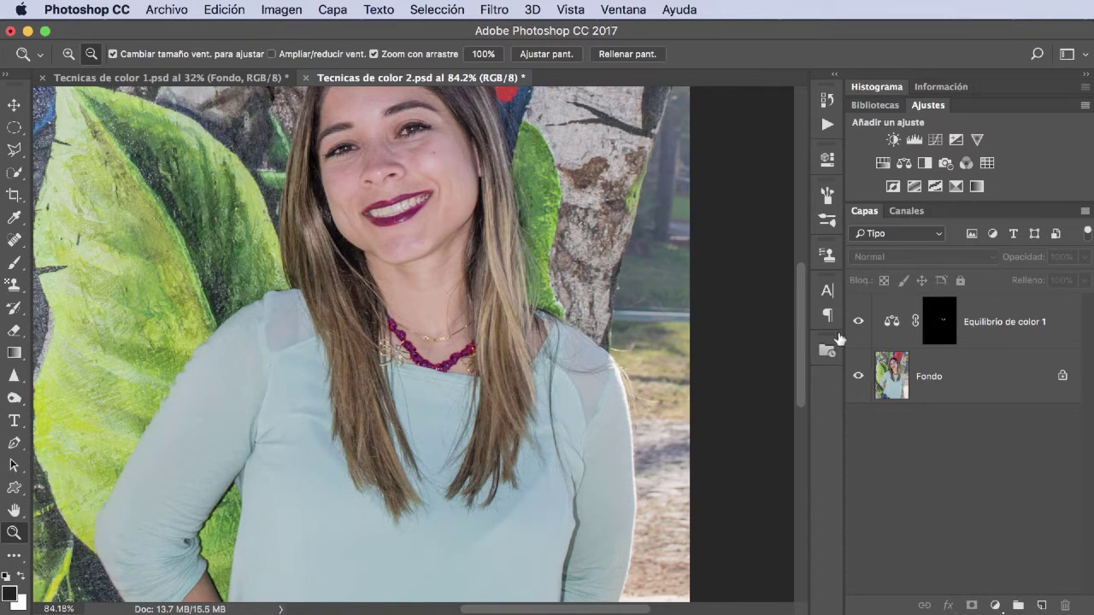
pyautogui.click(859, 323)
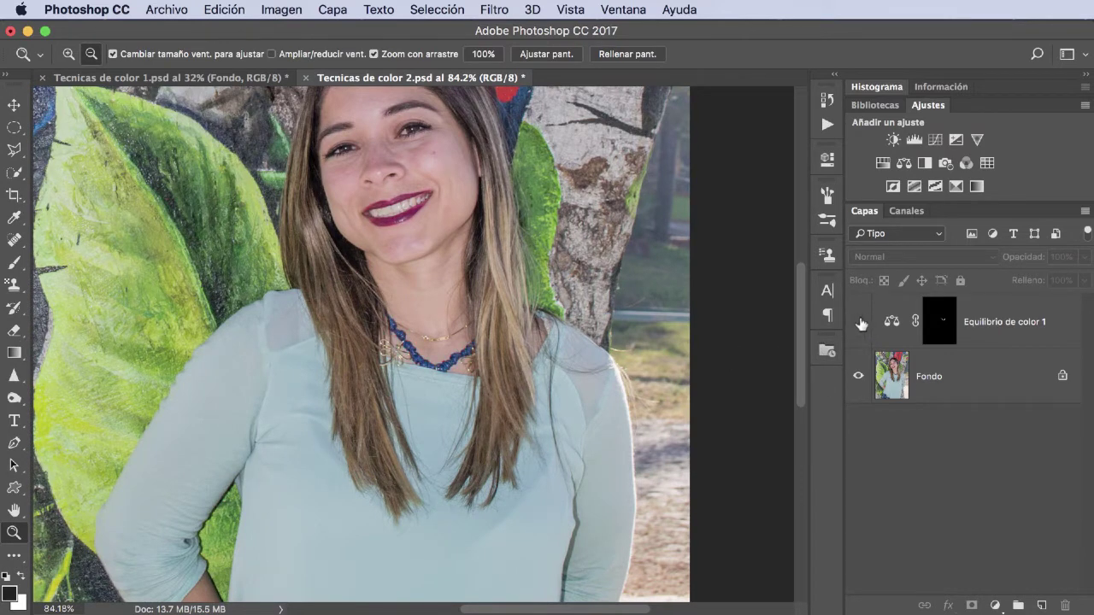
pyautogui.click(860, 322)
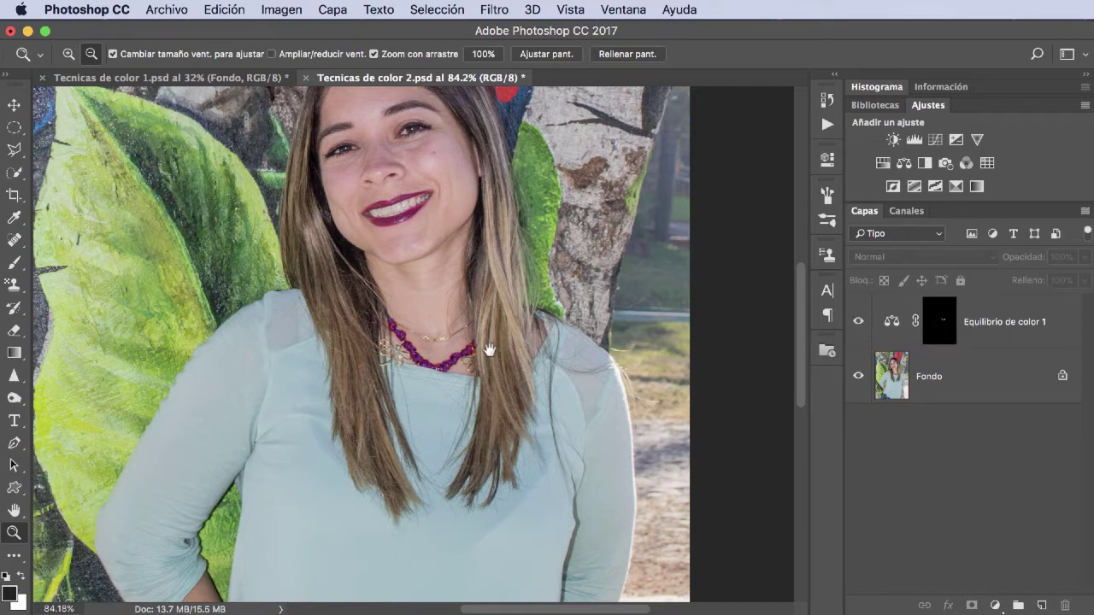
# Fit the whole image on screen and switch to the Tecnicas de color 1 document.
pyautogui.moveTo(489, 349); pyautogui.dragTo(589, 350)
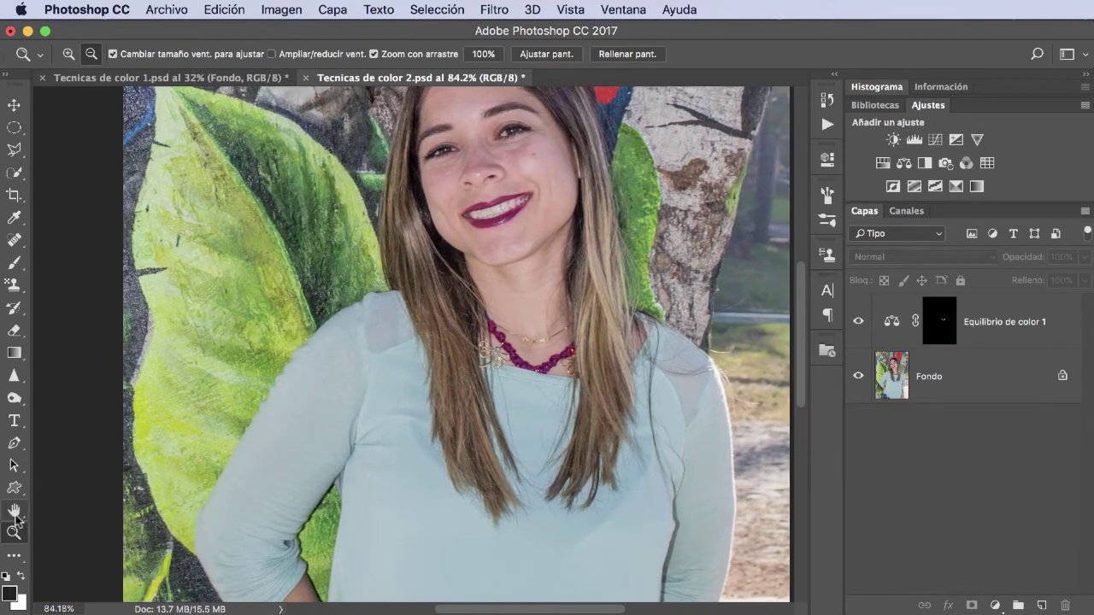
pyautogui.doubleClick(13, 511)
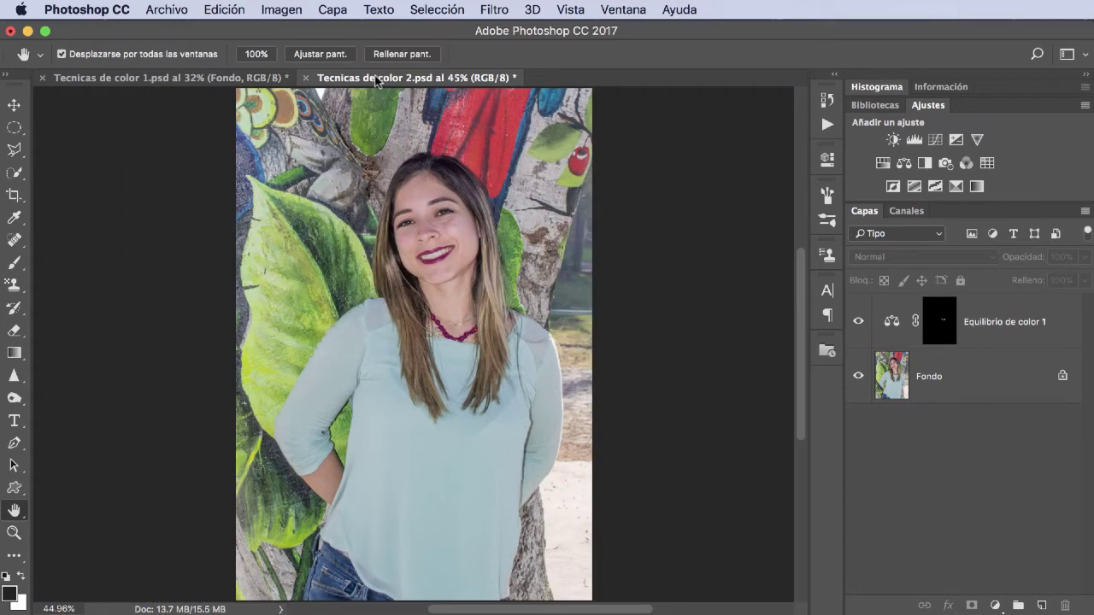
pyautogui.click(218, 79)
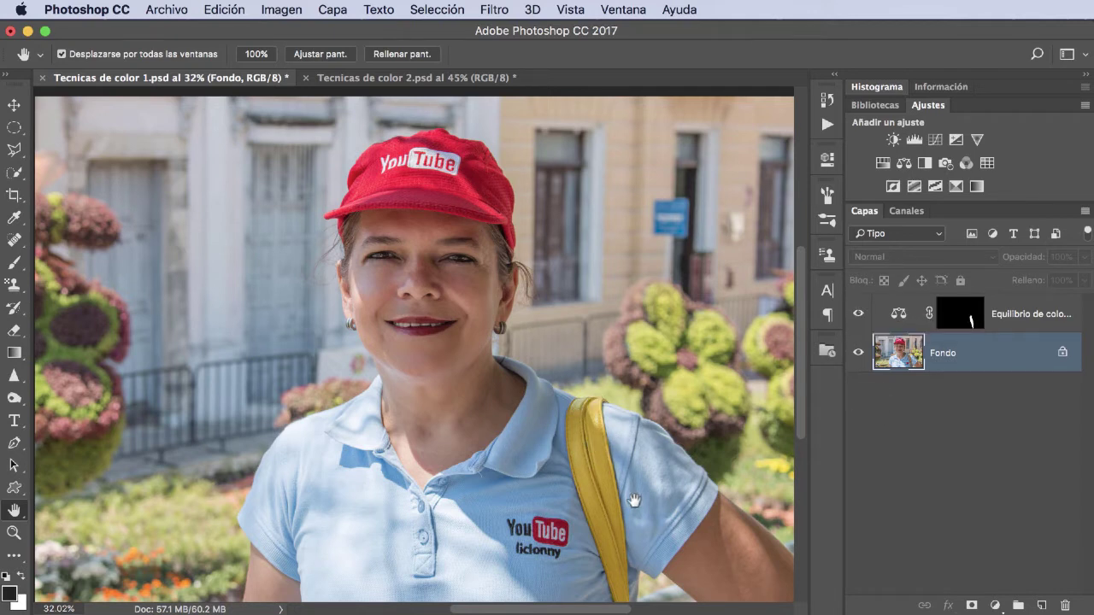
pyautogui.click(858, 314)
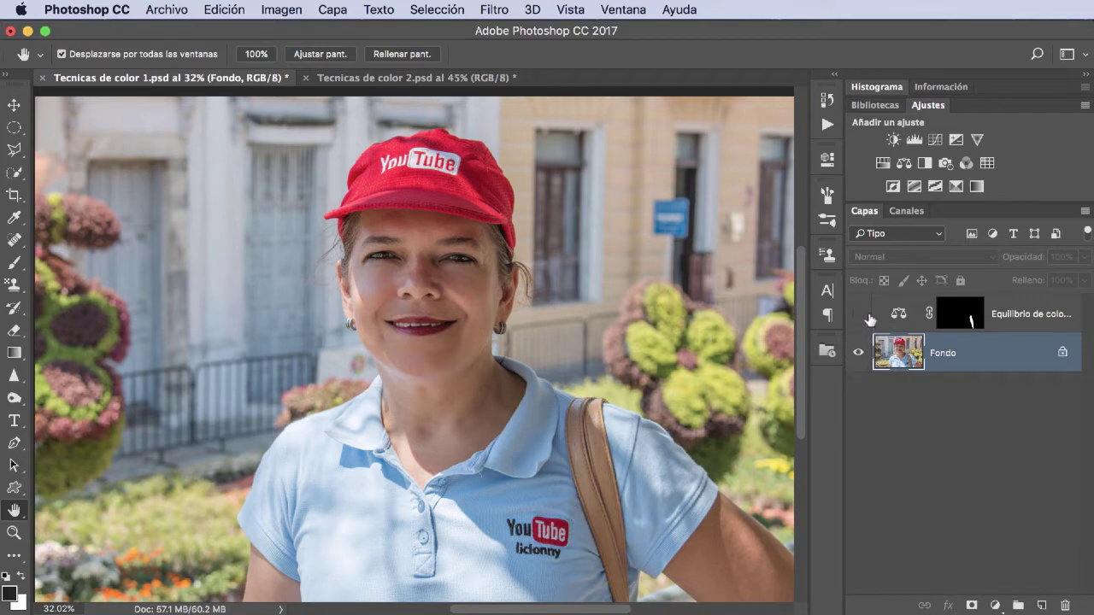
pyautogui.click(859, 315)
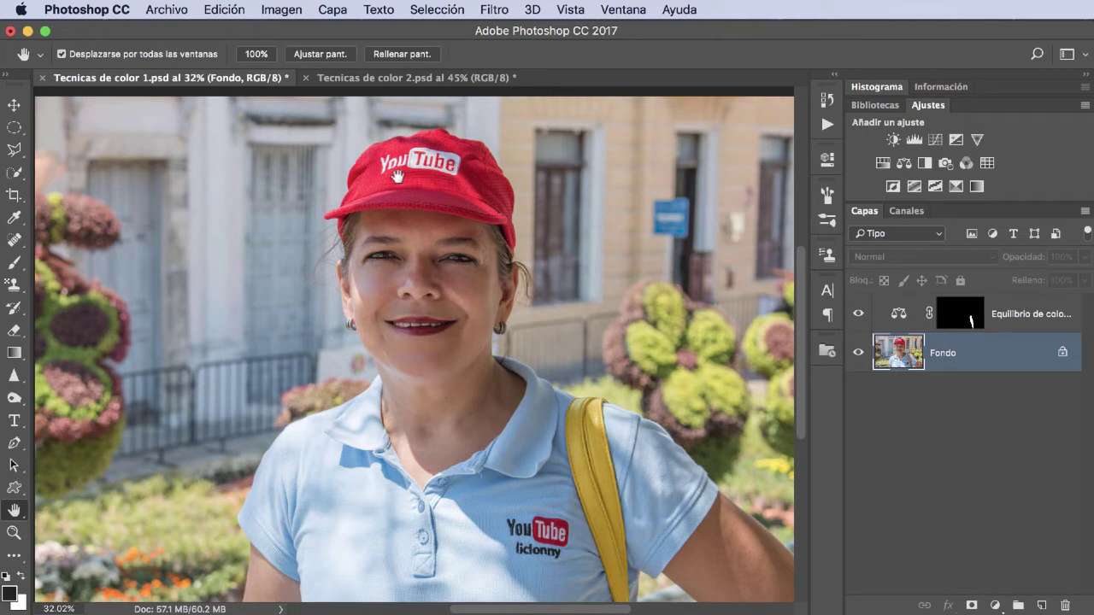
# Zoom and pan until the red YouTube cap fills the view at about 100%.
pyautogui.click(13, 533)
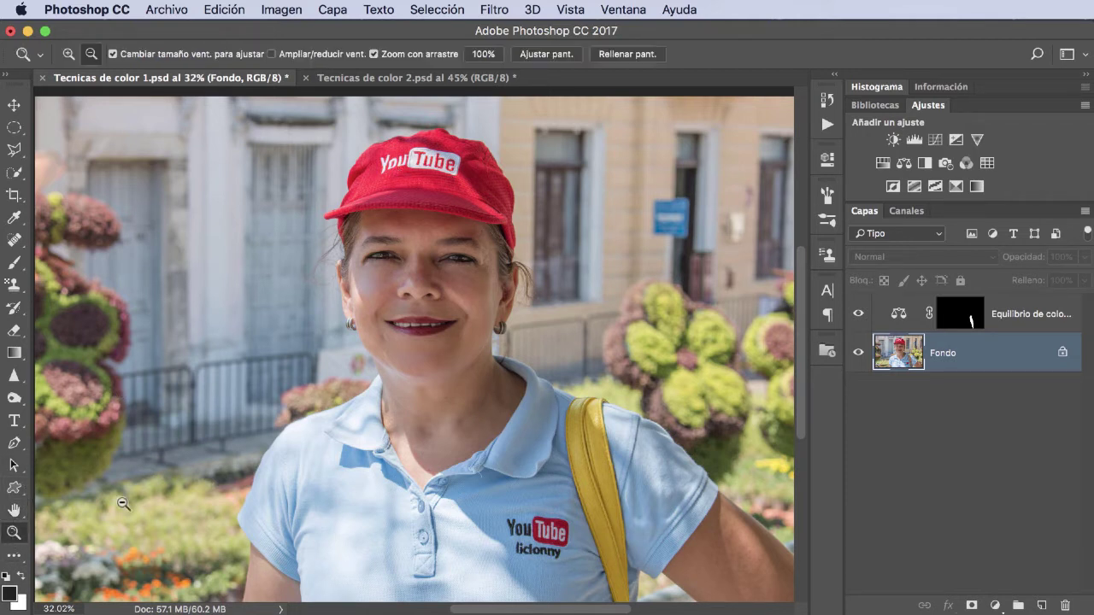
pyautogui.moveTo(465, 255)
pyautogui.mouseDown()
pyautogui.moveTo(556, 277)
pyautogui.moveTo(684, 280)
pyautogui.mouseUp()
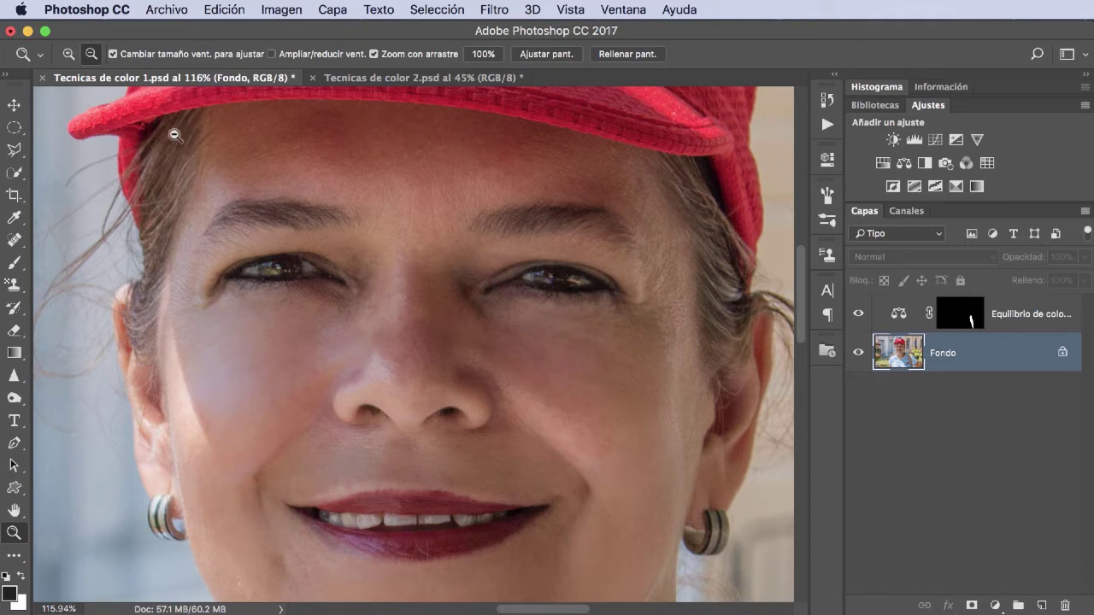
pyautogui.moveTo(140, 179)
pyautogui.mouseDown()
pyautogui.moveTo(171, 196)
pyautogui.moveTo(166, 172)
pyautogui.mouseUp()
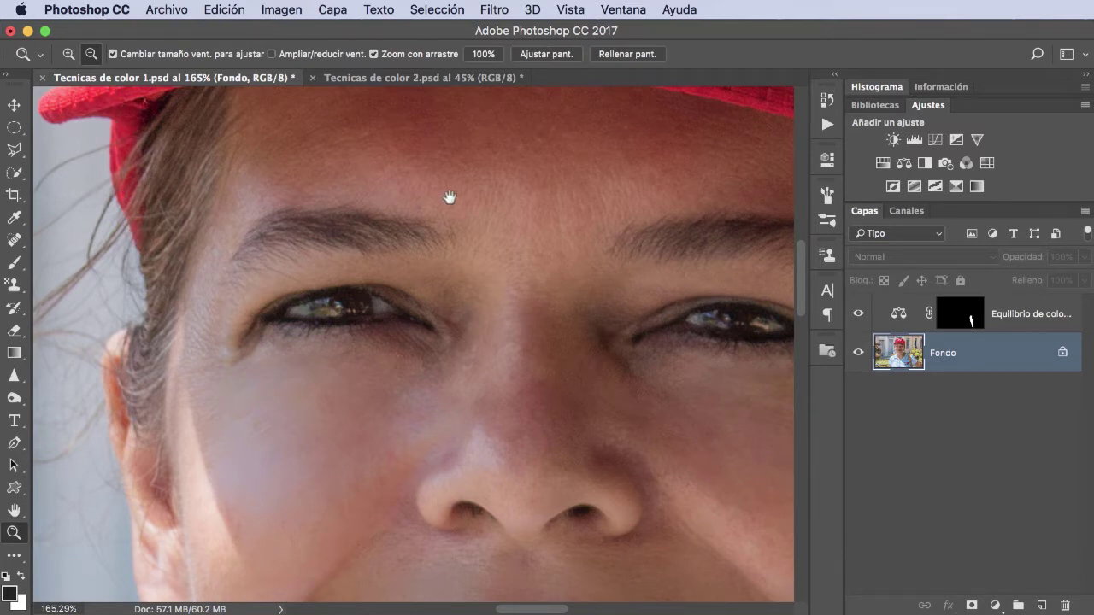
pyautogui.moveTo(450, 196); pyautogui.dragTo(145, 171)
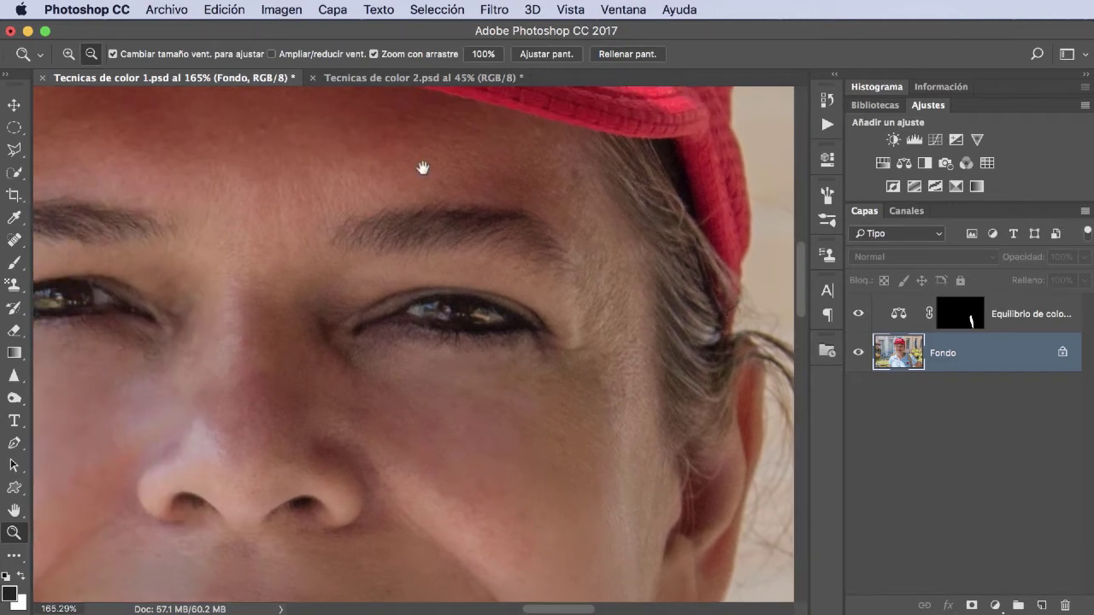
pyautogui.moveTo(506, 174); pyautogui.dragTo(501, 301)
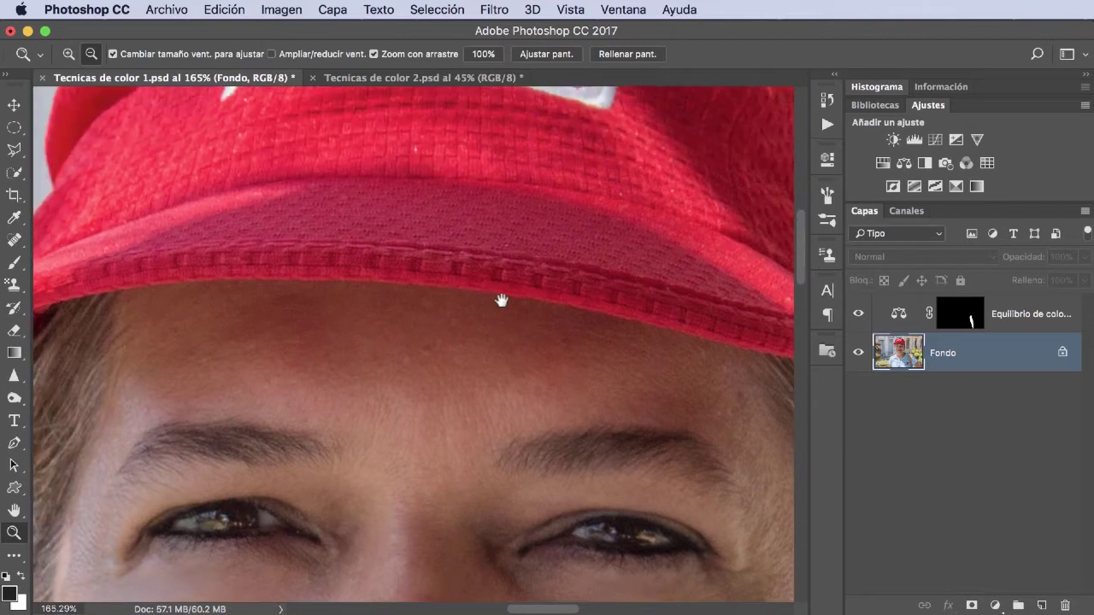
pyautogui.moveTo(530, 339); pyautogui.dragTo(483, 359)
pyautogui.moveTo(574, 225)
pyautogui.mouseDown()
pyautogui.moveTo(538, 310)
pyautogui.moveTo(543, 324)
pyautogui.moveTo(519, 317)
pyautogui.mouseUp()
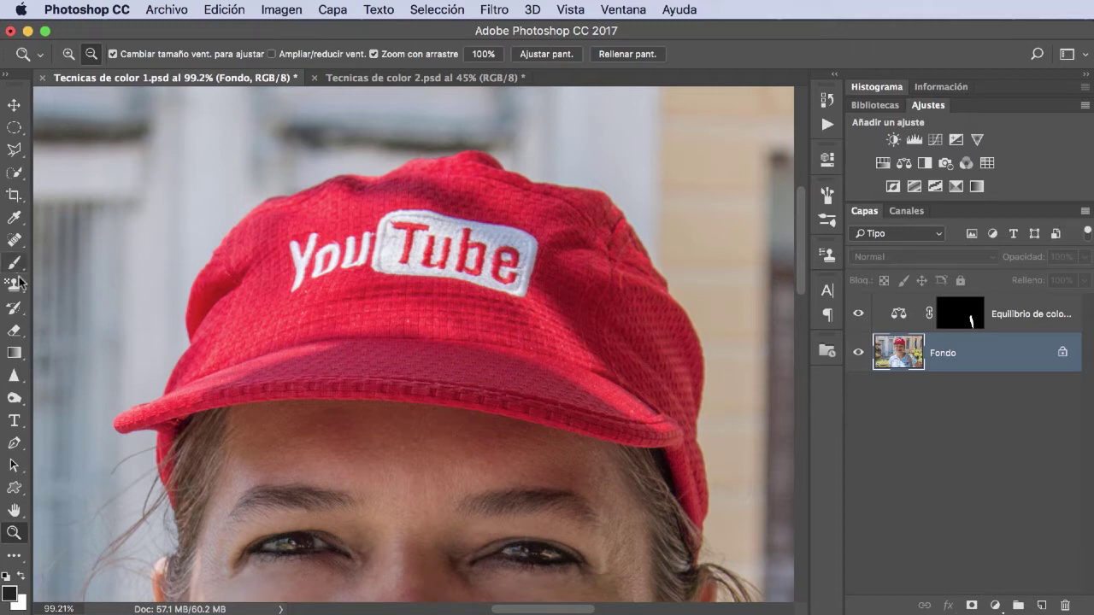
pyautogui.click(20, 174)
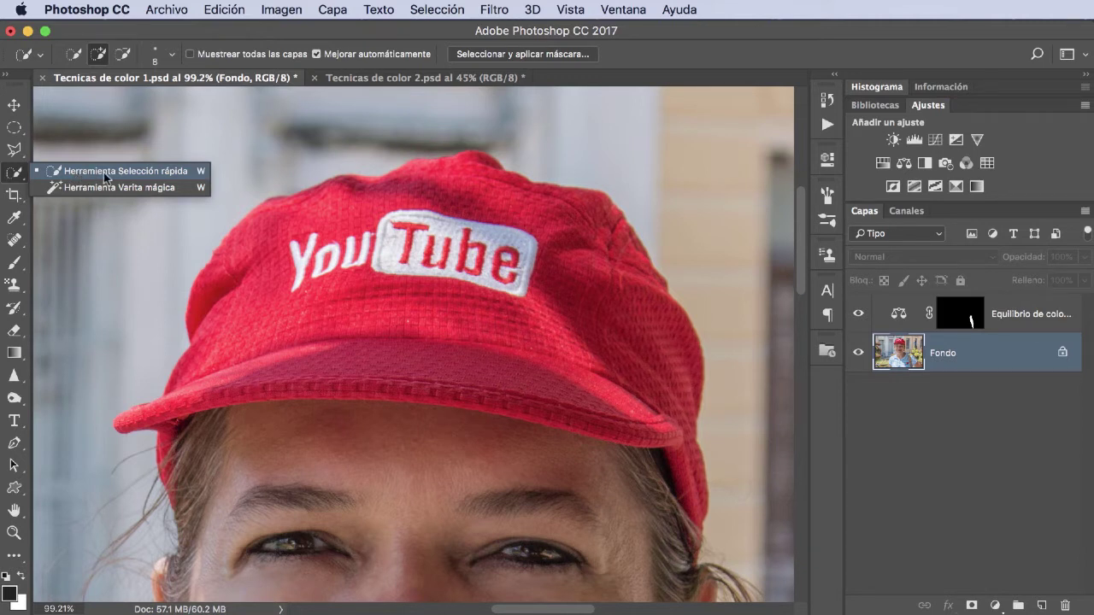
# Paint a quick selection over the red cap's top, right side and brim.
pyautogui.click(104, 173)
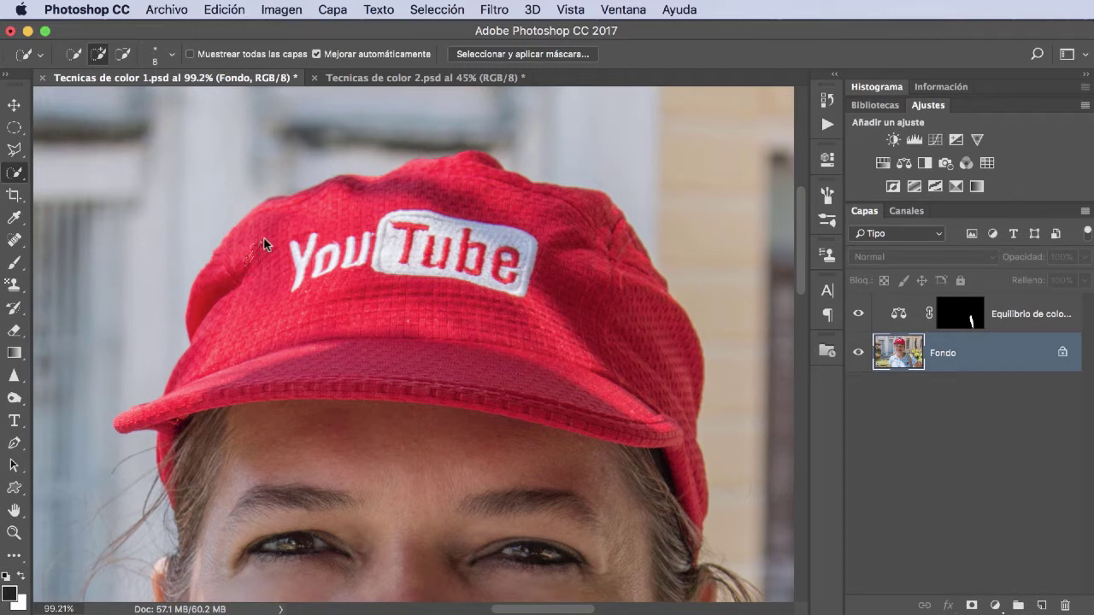
pyautogui.moveTo(263, 237); pyautogui.dragTo(291, 223)
pyautogui.moveTo(601, 270); pyautogui.dragTo(642, 343)
pyautogui.moveTo(490, 377)
pyautogui.mouseDown()
pyautogui.moveTo(536, 386)
pyautogui.moveTo(414, 299)
pyautogui.mouseUp()
pyautogui.moveTo(232, 380)
pyautogui.mouseDown()
pyautogui.moveTo(444, 337)
pyautogui.moveTo(490, 340)
pyautogui.mouseUp()
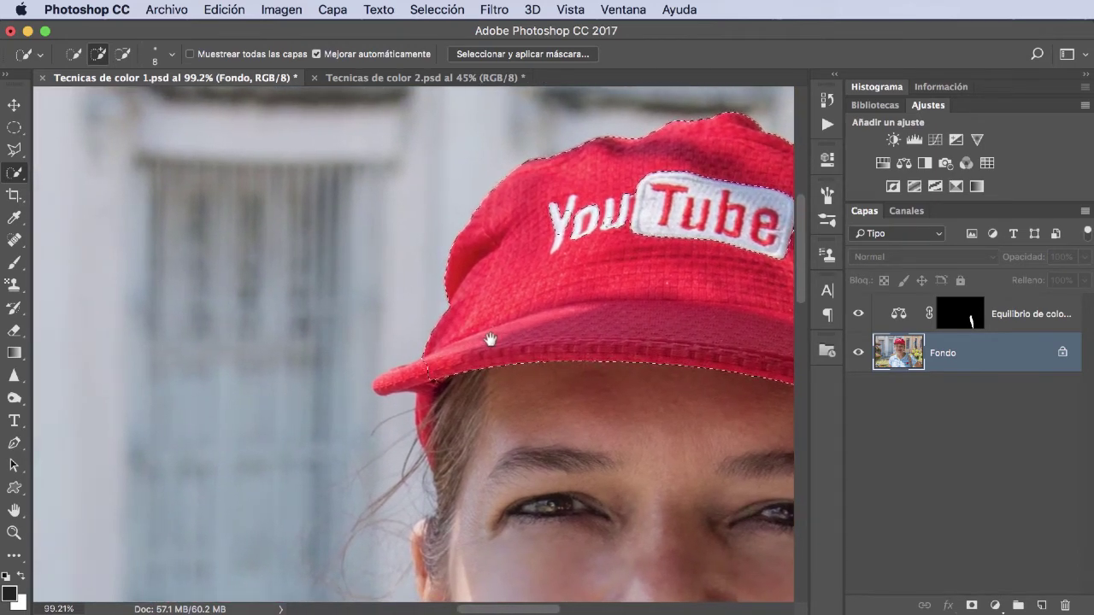
# At 200% zoom, extend the selection to the brim tip and the cap's side along the hair.
pyautogui.hotkey('ctrl', '1')
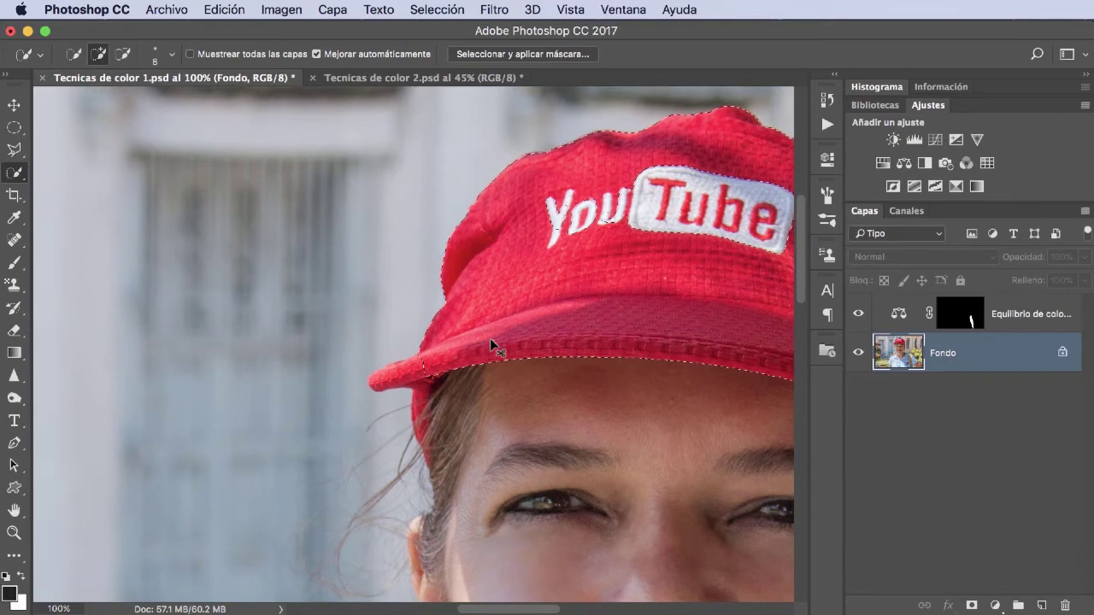
pyautogui.hotkey('ctrl', '+')
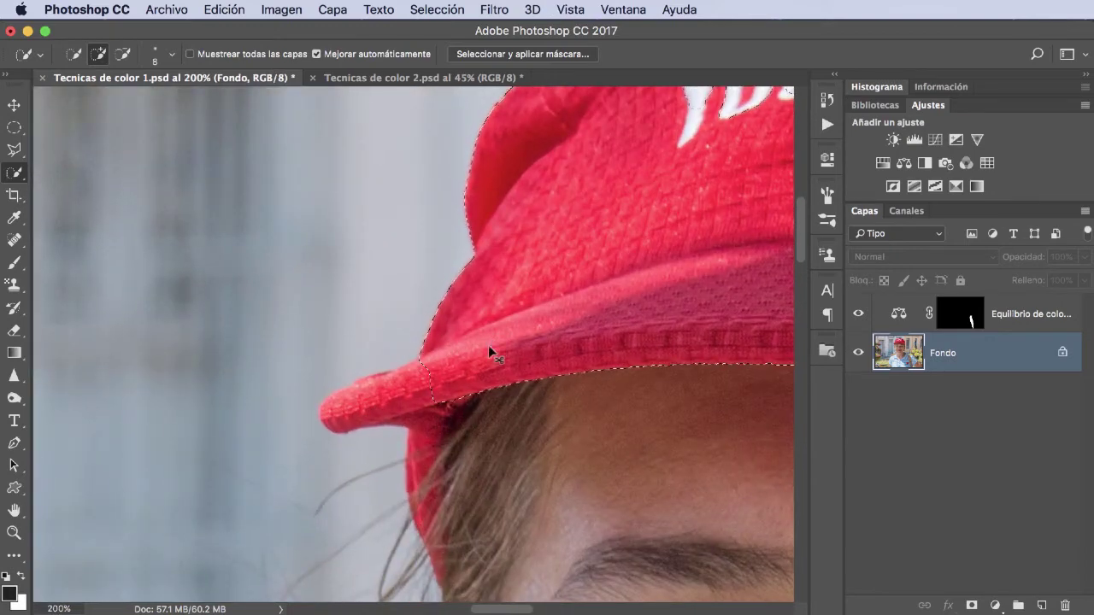
pyautogui.click(437, 380)
pyautogui.moveTo(424, 381)
pyautogui.mouseDown()
pyautogui.moveTo(390, 396)
pyautogui.moveTo(413, 404)
pyautogui.mouseUp()
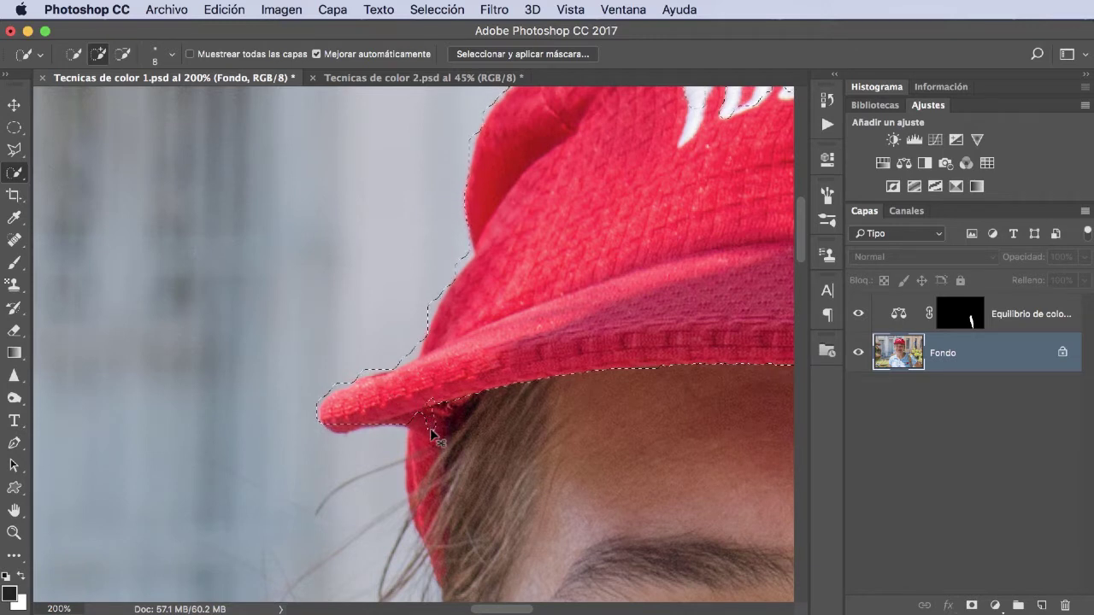
pyautogui.moveTo(431, 439); pyautogui.dragTo(431, 462)
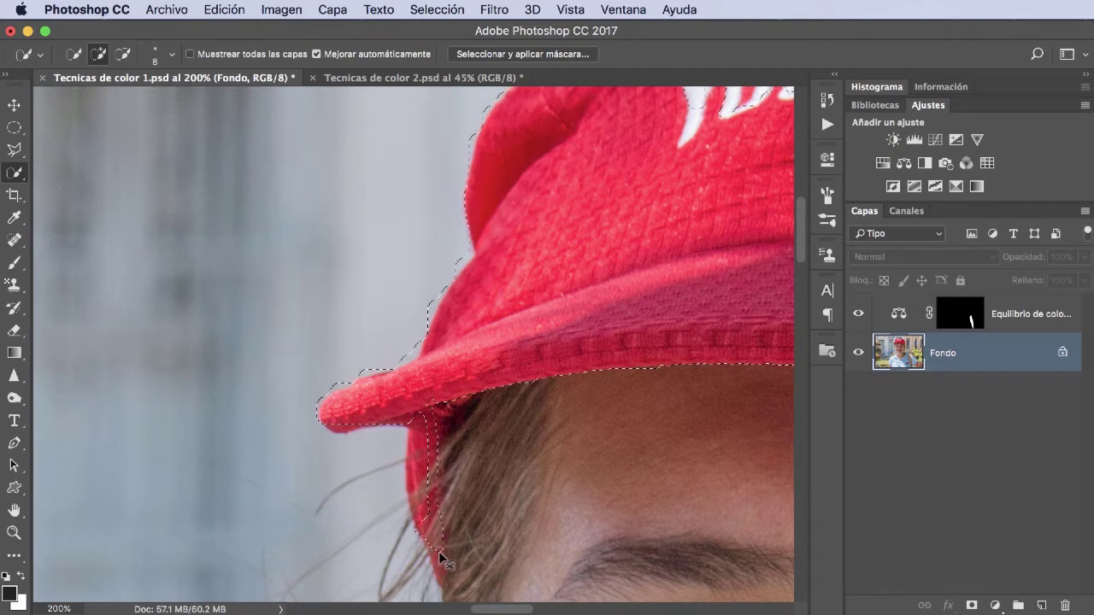
pyautogui.moveTo(439, 555); pyautogui.dragTo(420, 436)
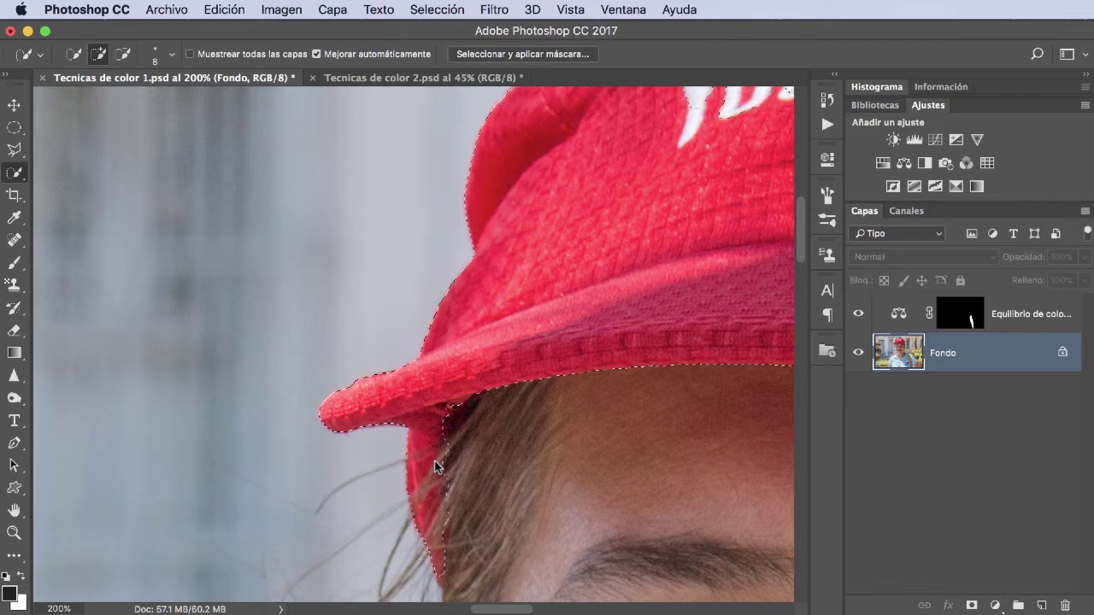
pyautogui.moveTo(442, 457); pyautogui.dragTo(420, 390)
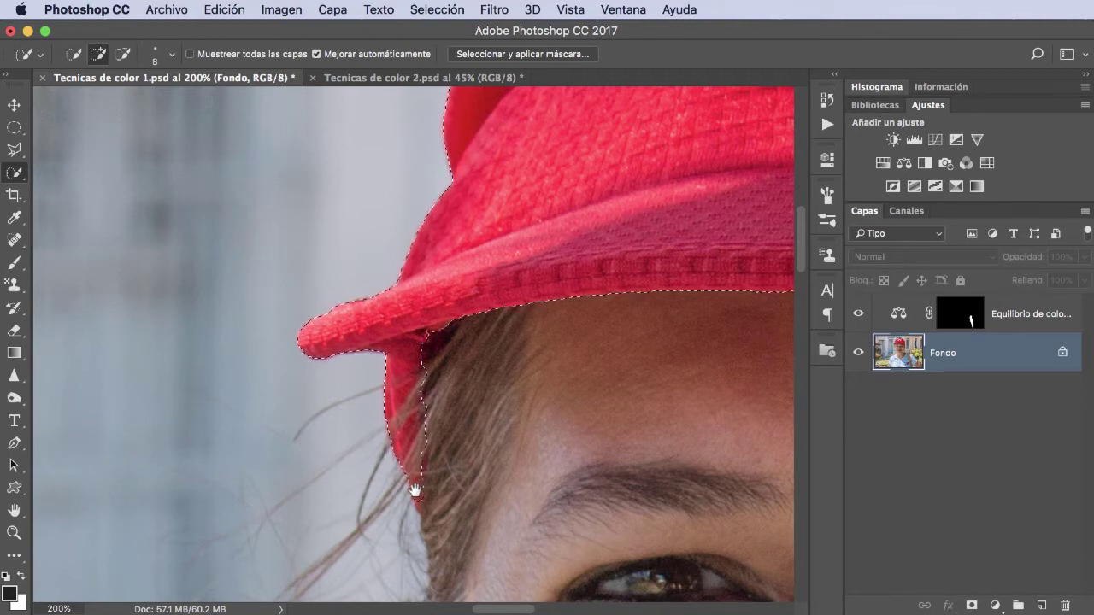
pyautogui.click(413, 491)
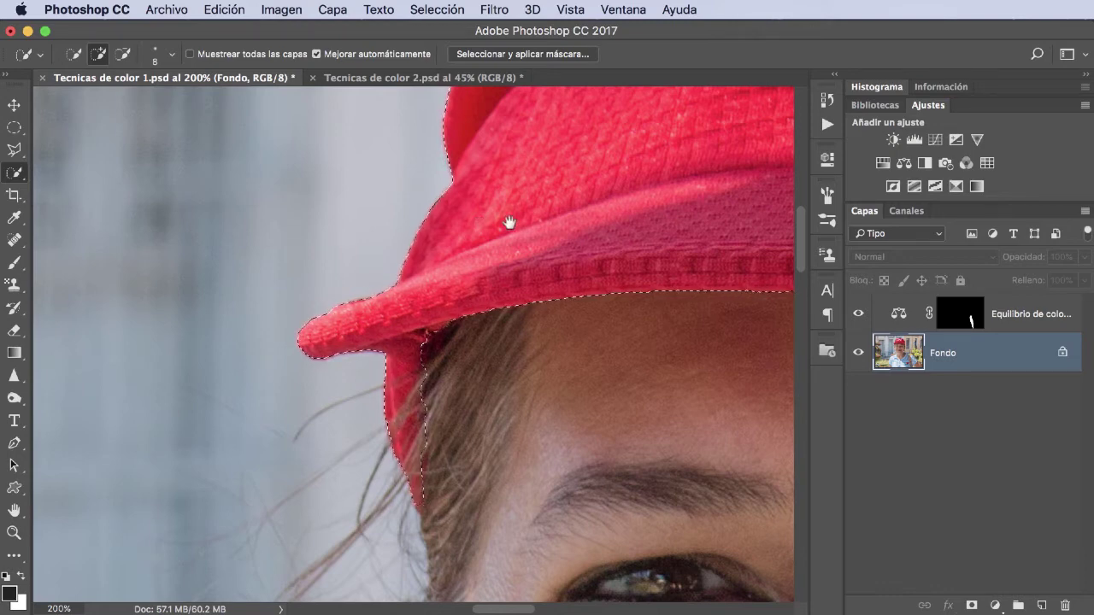
# Pan across the cap to inspect the YouTube logo and the lower selection edges.
pyautogui.moveTo(508, 222); pyautogui.dragTo(325, 251)
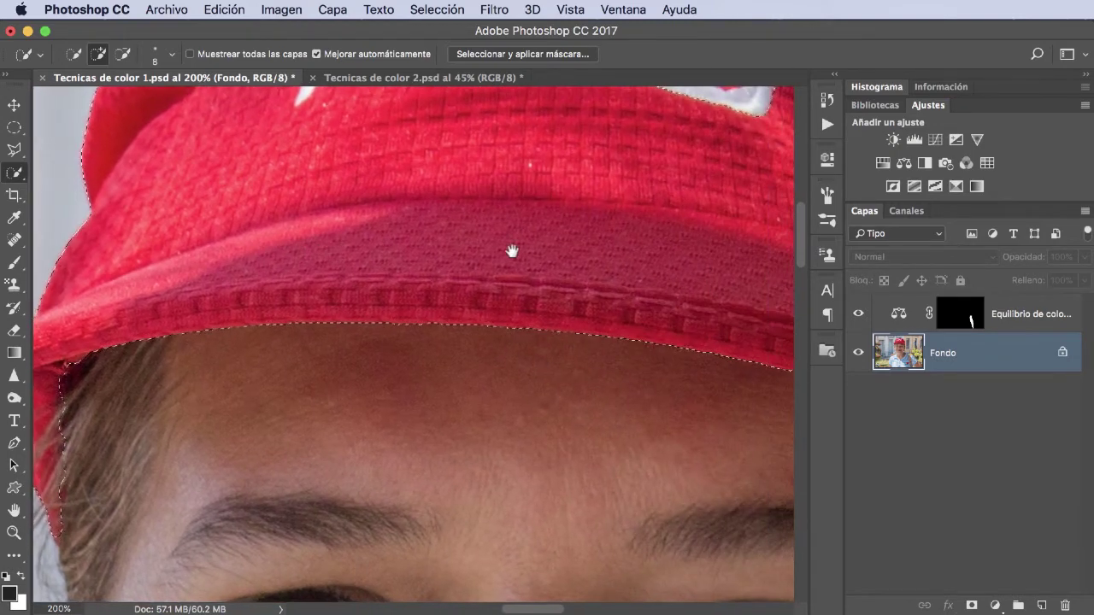
pyautogui.moveTo(512, 250); pyautogui.dragTo(330, 239)
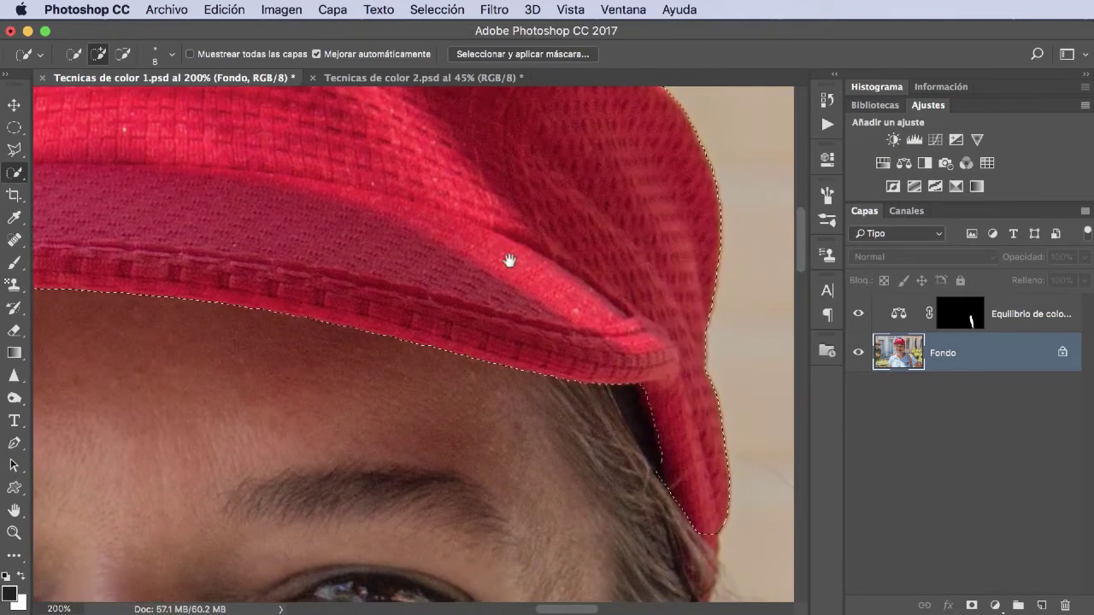
pyautogui.moveTo(508, 257)
pyautogui.mouseDown()
pyautogui.moveTo(433, 237)
pyautogui.moveTo(342, 178)
pyautogui.mouseUp()
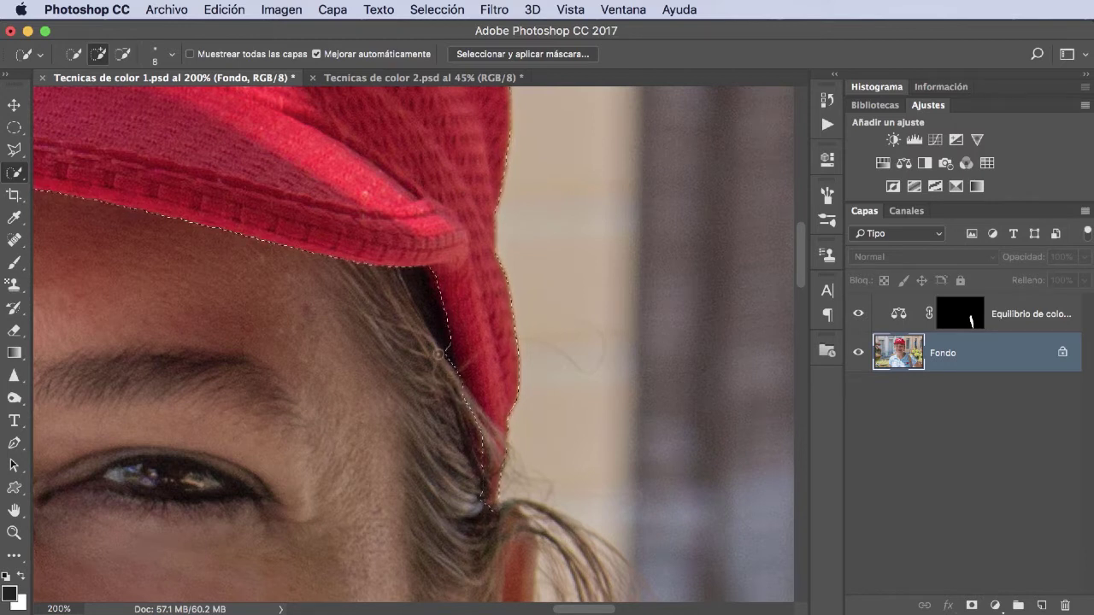
pyautogui.press('alt')
pyautogui.moveTo(438, 280); pyautogui.dragTo(544, 364)
pyautogui.moveTo(535, 282); pyautogui.dragTo(535, 357)
pyautogui.moveTo(542, 248); pyautogui.dragTo(542, 315)
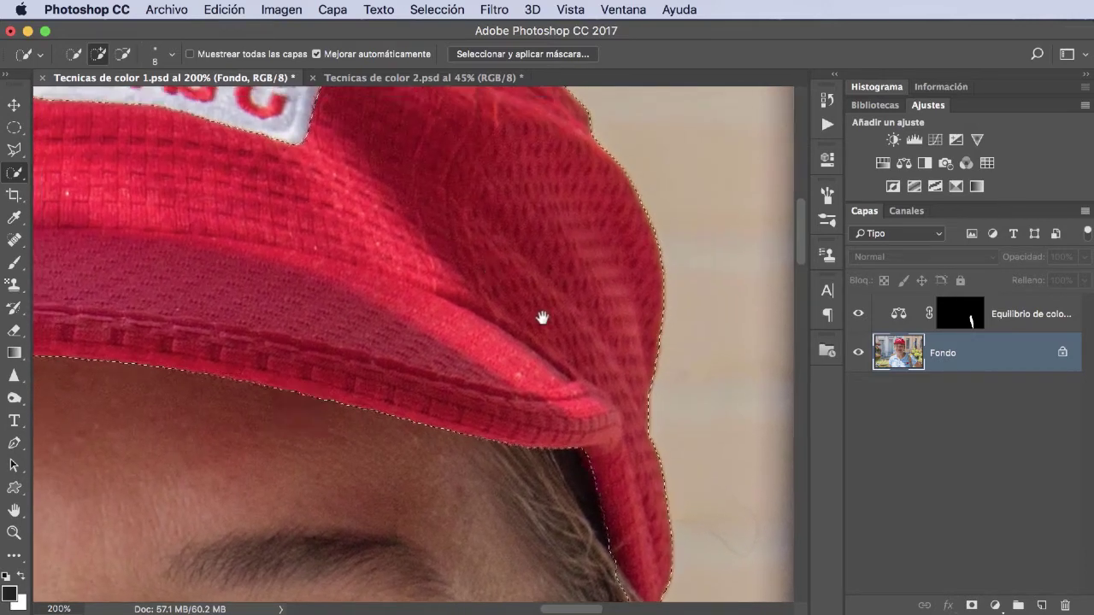
pyautogui.moveTo(504, 256)
pyautogui.mouseDown()
pyautogui.moveTo(505, 289)
pyautogui.moveTo(579, 385)
pyautogui.moveTo(690, 385)
pyautogui.moveTo(672, 385)
pyautogui.moveTo(693, 439)
pyautogui.mouseUp()
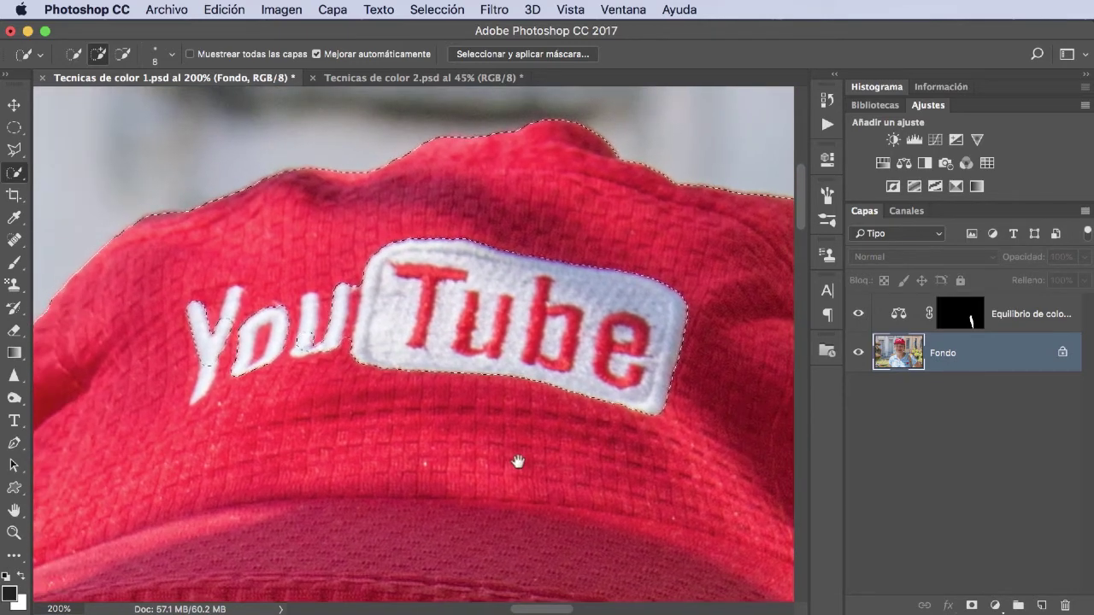
pyautogui.moveTo(518, 462); pyautogui.dragTo(630, 457)
pyautogui.moveTo(474, 488)
pyautogui.mouseDown()
pyautogui.moveTo(471, 424)
pyautogui.moveTo(544, 428)
pyautogui.moveTo(538, 435)
pyautogui.moveTo(542, 405)
pyautogui.moveTo(441, 422)
pyautogui.mouseUp()
pyautogui.moveTo(496, 386)
pyautogui.mouseDown()
pyautogui.moveTo(505, 403)
pyautogui.moveTo(397, 425)
pyautogui.mouseUp()
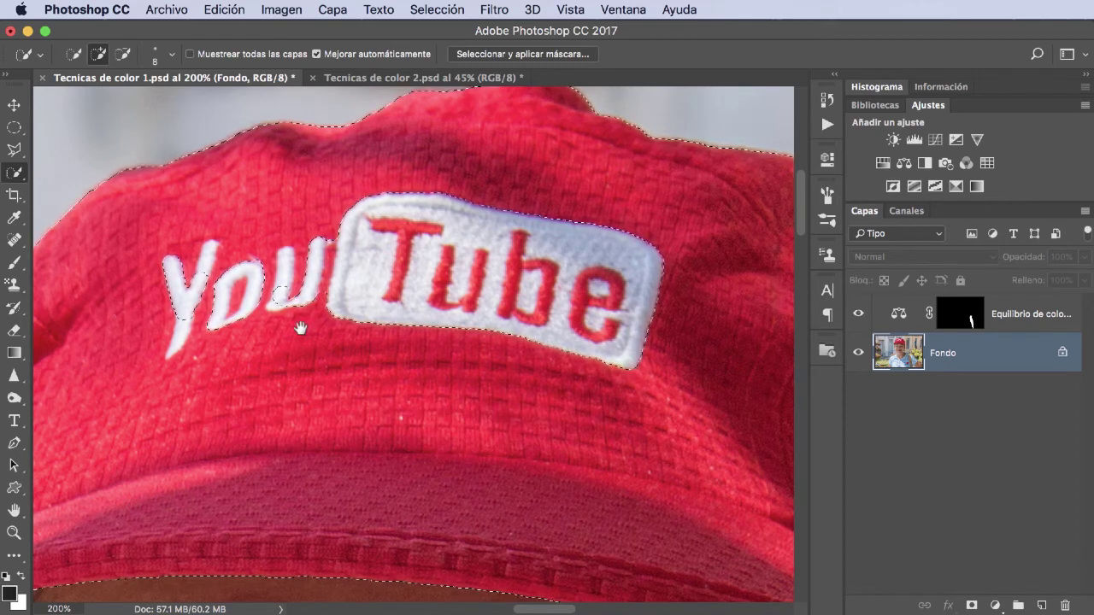
# Zoom to 300% on the logo and refine the selection edge around the Tube patch.
pyautogui.moveTo(300, 329); pyautogui.dragTo(386, 459)
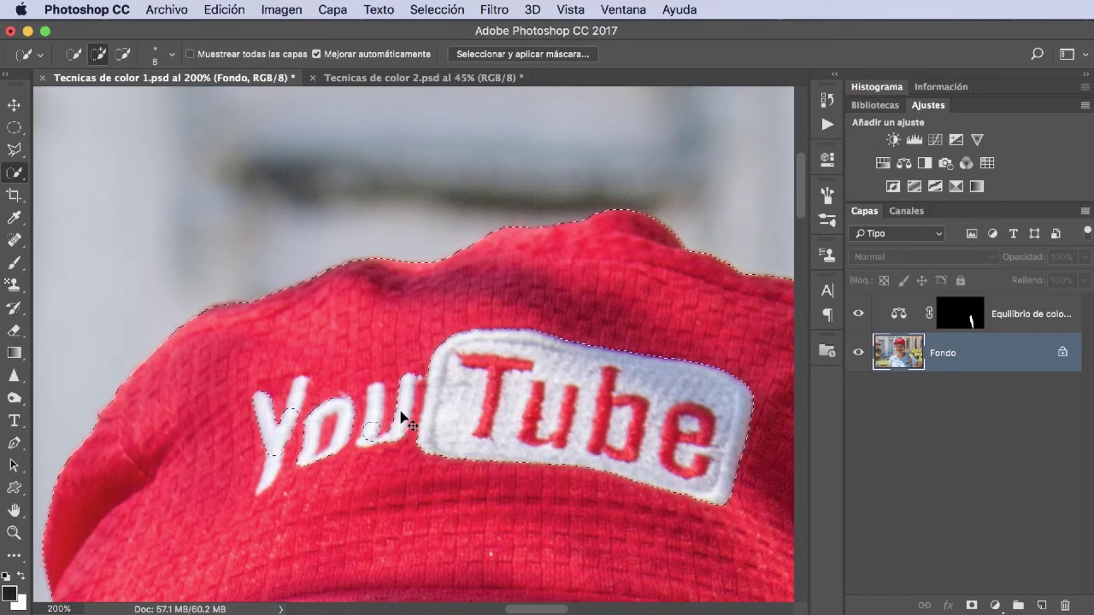
pyautogui.hotkey('ctrl', '+')
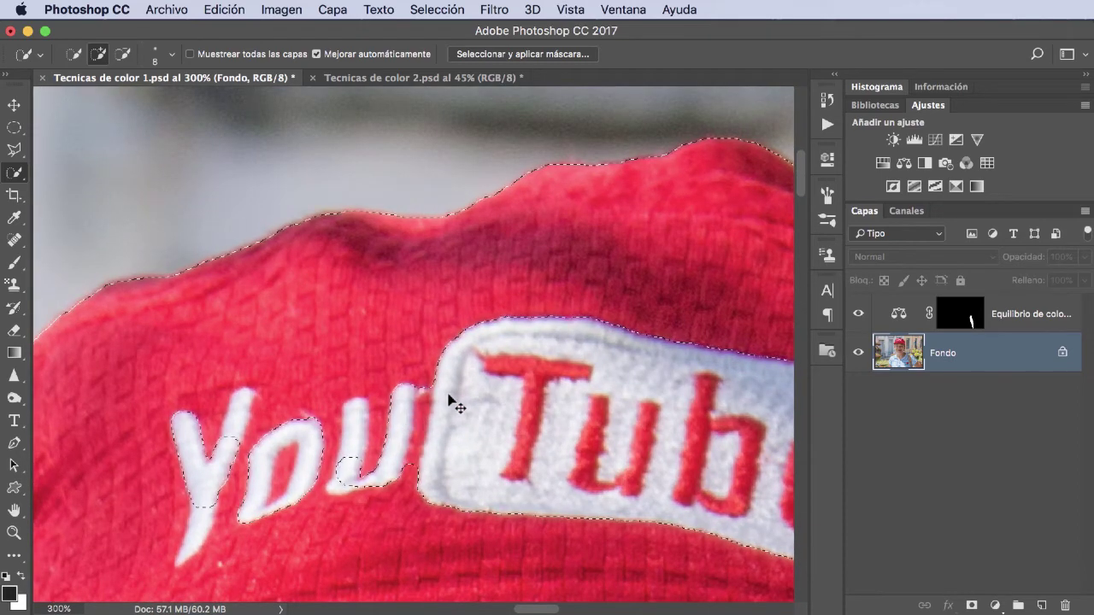
pyautogui.moveTo(453, 397); pyautogui.dragTo(457, 238)
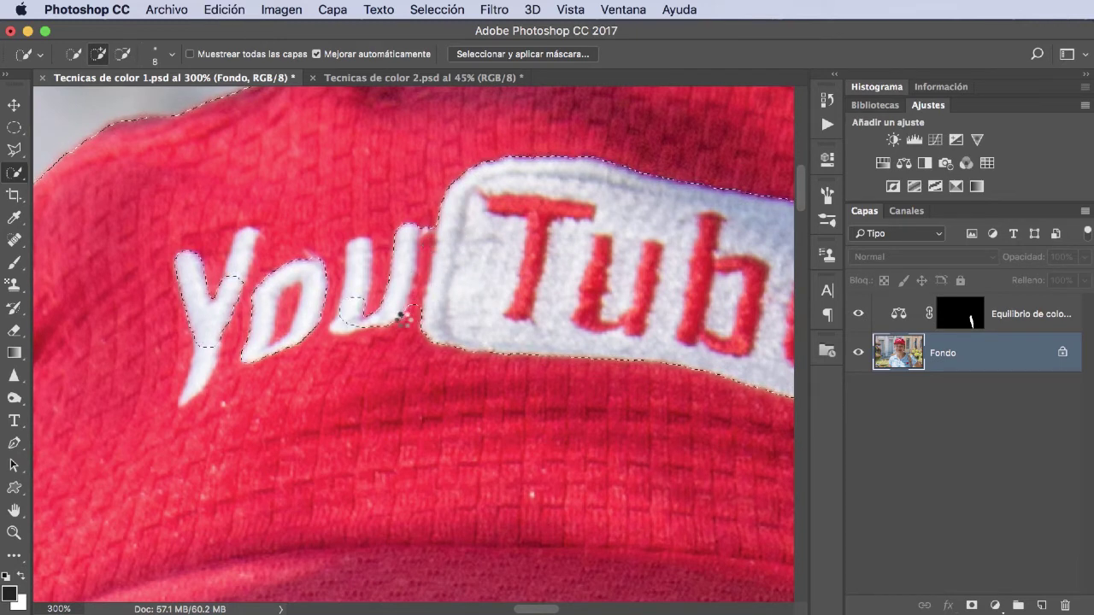
pyautogui.moveTo(402, 318); pyautogui.dragTo(415, 317)
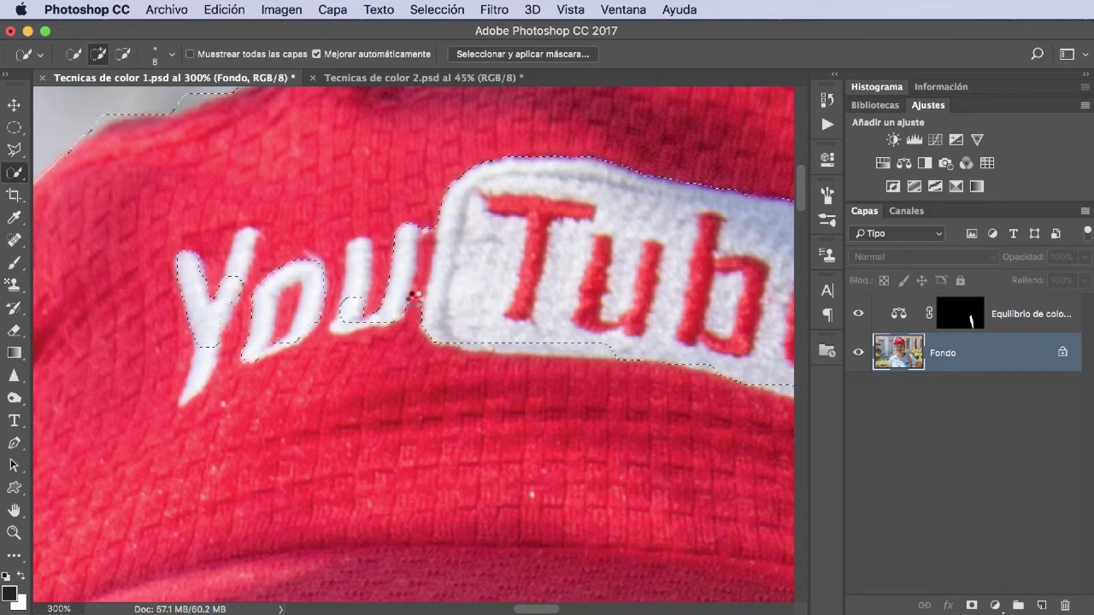
pyautogui.moveTo(414, 277)
pyautogui.mouseDown()
pyautogui.moveTo(427, 239)
pyautogui.moveTo(416, 276)
pyautogui.mouseUp()
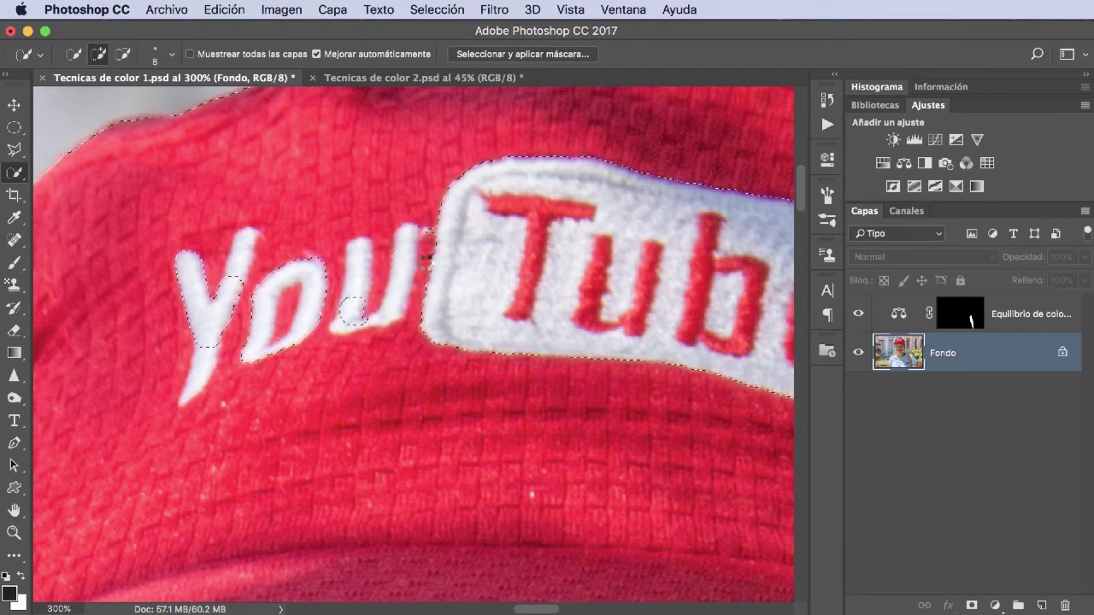
pyautogui.click(355, 314)
pyautogui.click(356, 282)
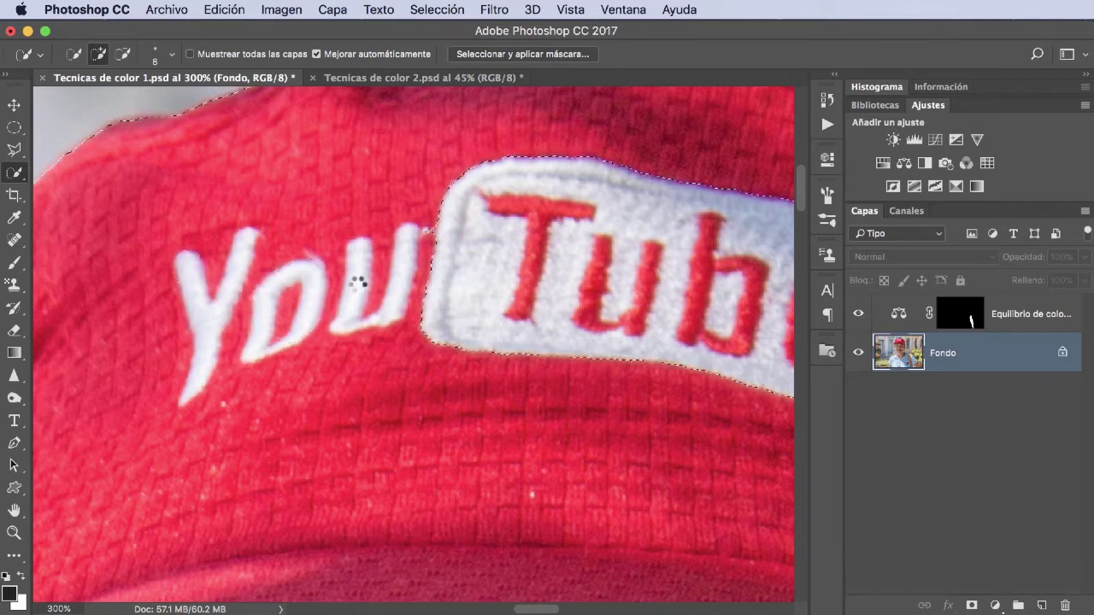
pyautogui.press('super+z')
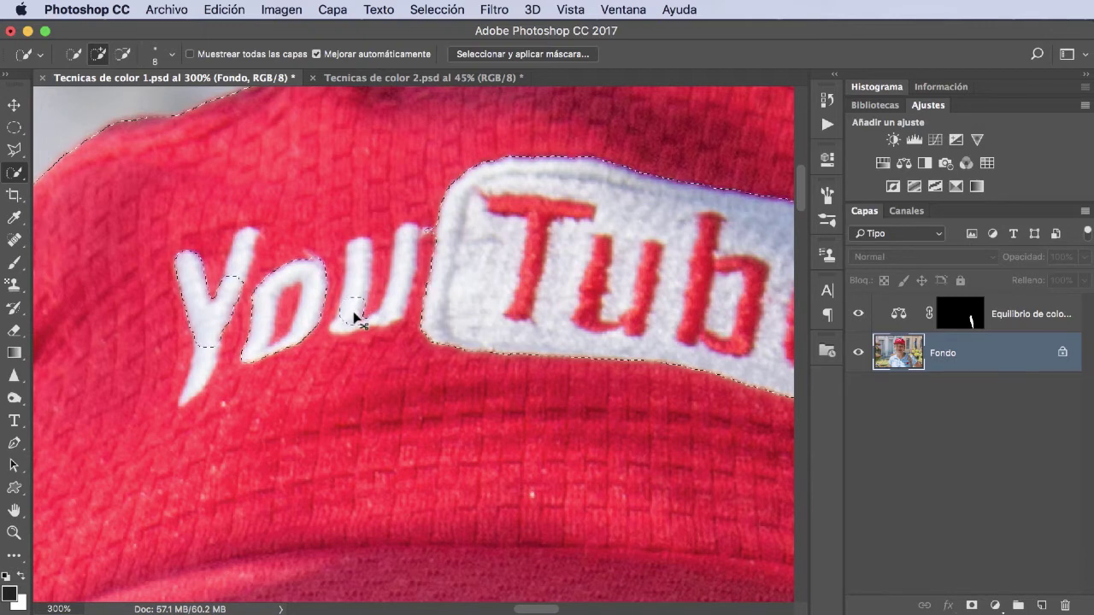
# Subtract areas around the letter 'u' so the selection hugs it.
pyautogui.press('alt')
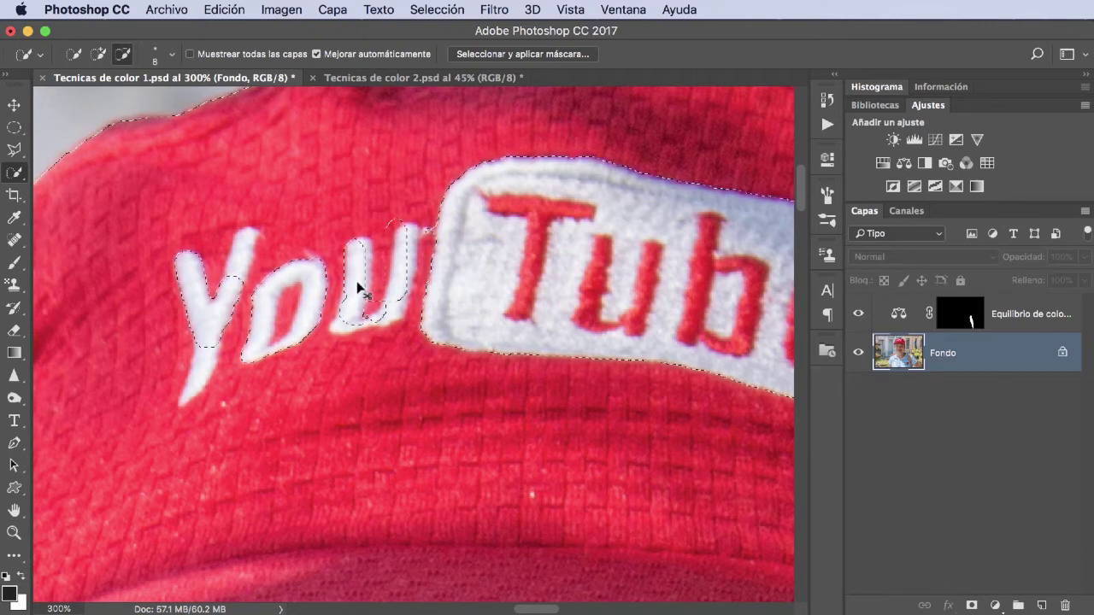
pyautogui.moveTo(359, 280); pyautogui.dragTo(365, 320)
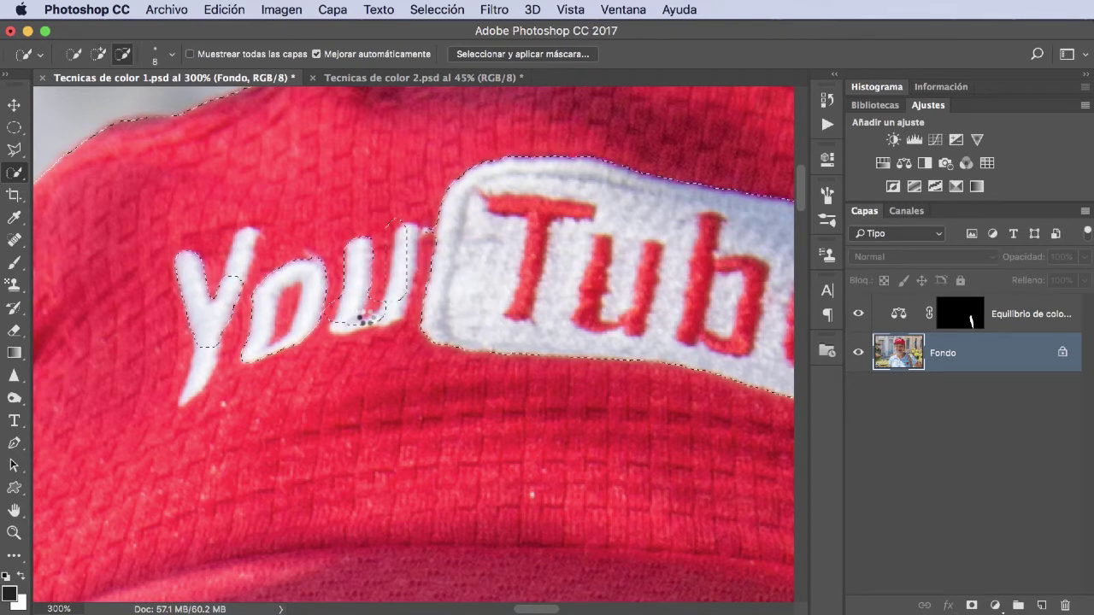
pyautogui.moveTo(373, 319); pyautogui.dragTo(379, 321)
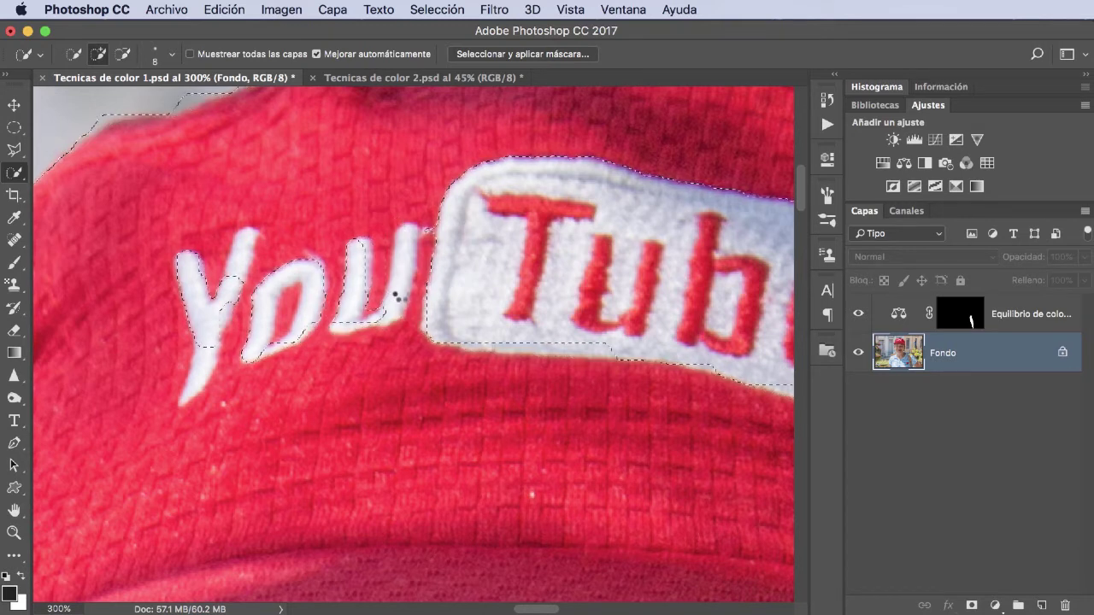
pyautogui.moveTo(394, 296); pyautogui.dragTo(398, 293)
pyautogui.keyDown('alt'); pyautogui.click(393, 306); pyautogui.keyUp('alt')
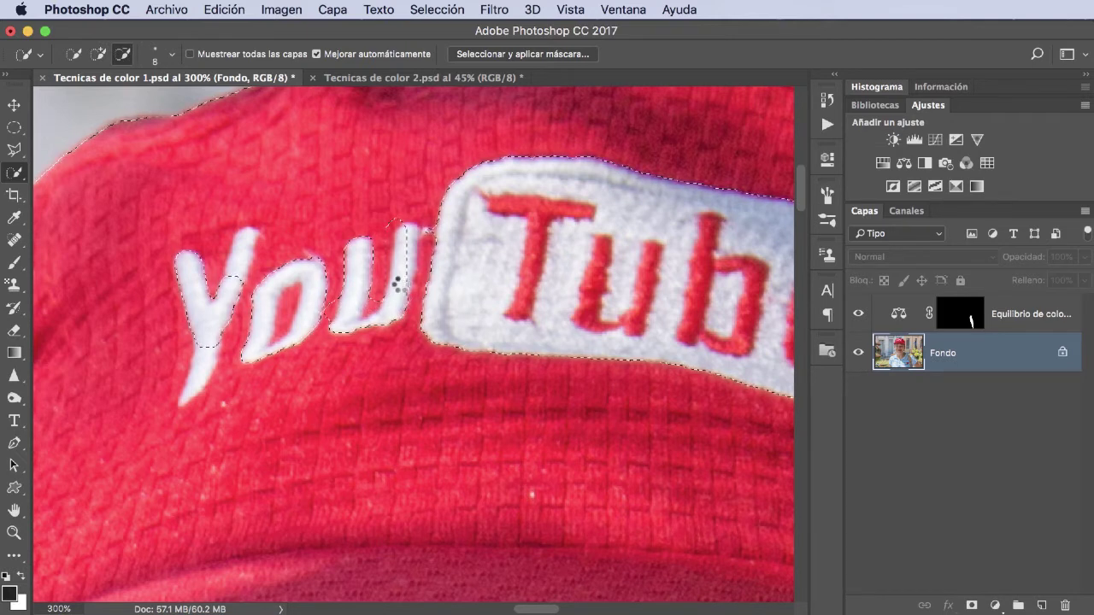
pyautogui.keyDown('alt'); pyautogui.click(397, 284); pyautogui.keyUp('alt')
pyautogui.keyDown('alt'); pyautogui.click(406, 248); pyautogui.keyUp('alt')
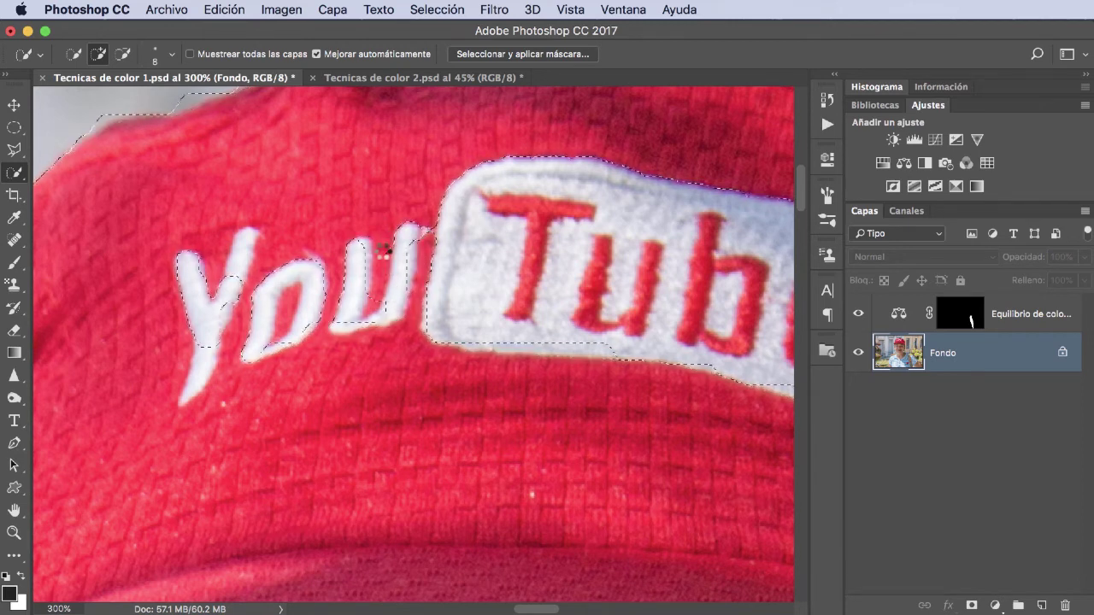
pyautogui.moveTo(384, 257); pyautogui.dragTo(358, 327)
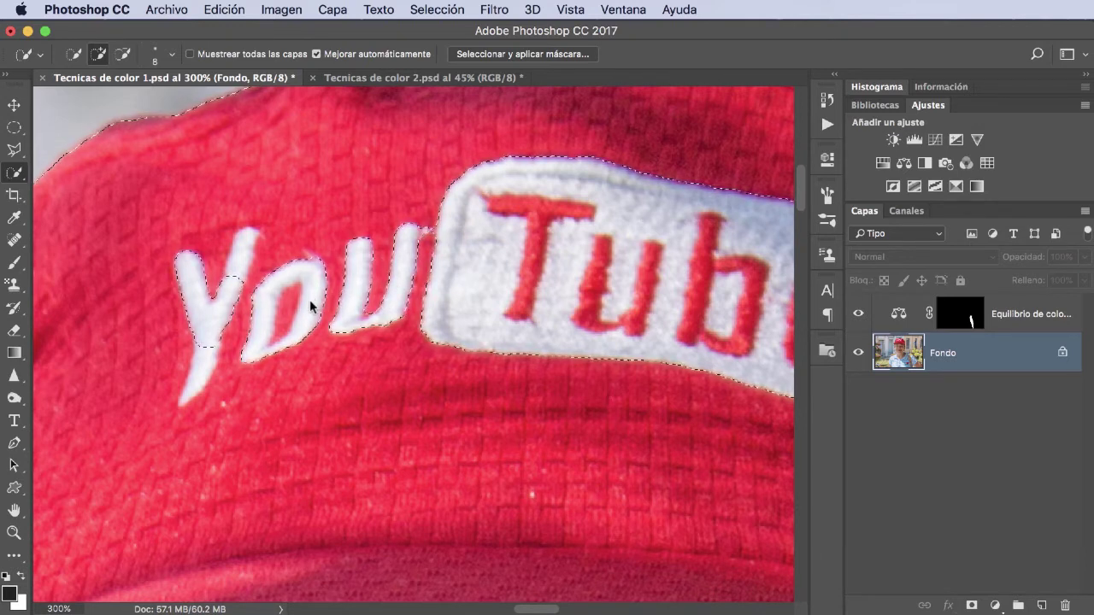
# Trim stray red areas around the 'Y' and 'o' of 'You' from the selection.
pyautogui.keyDown('alt'); pyautogui.click(238, 282); pyautogui.keyUp('alt')
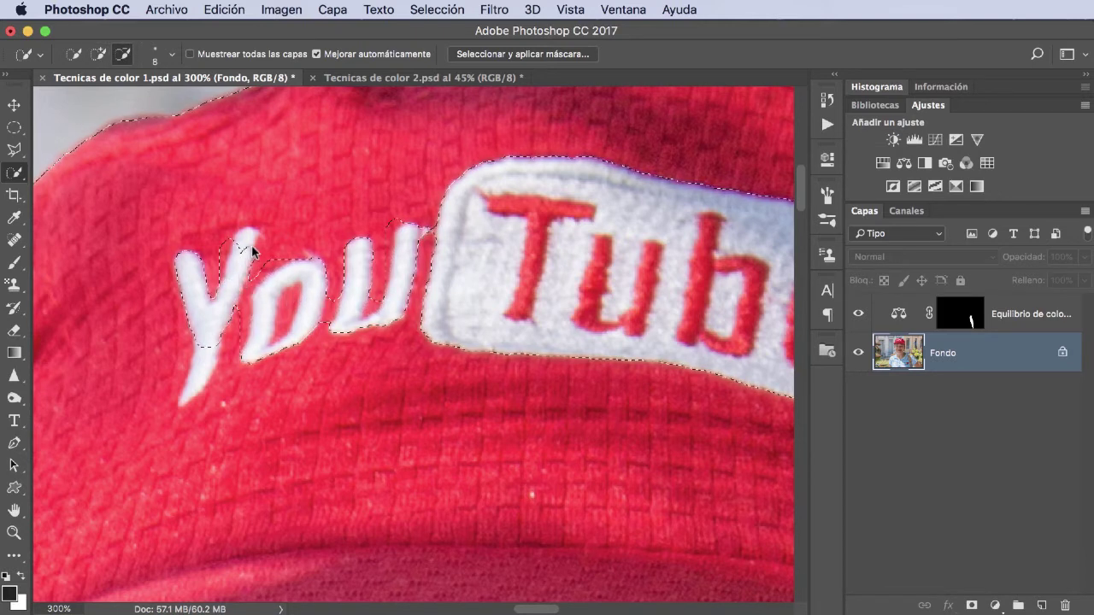
pyautogui.click(251, 243)
pyautogui.keyDown('alt'); pyautogui.click(255, 242); pyautogui.keyUp('alt')
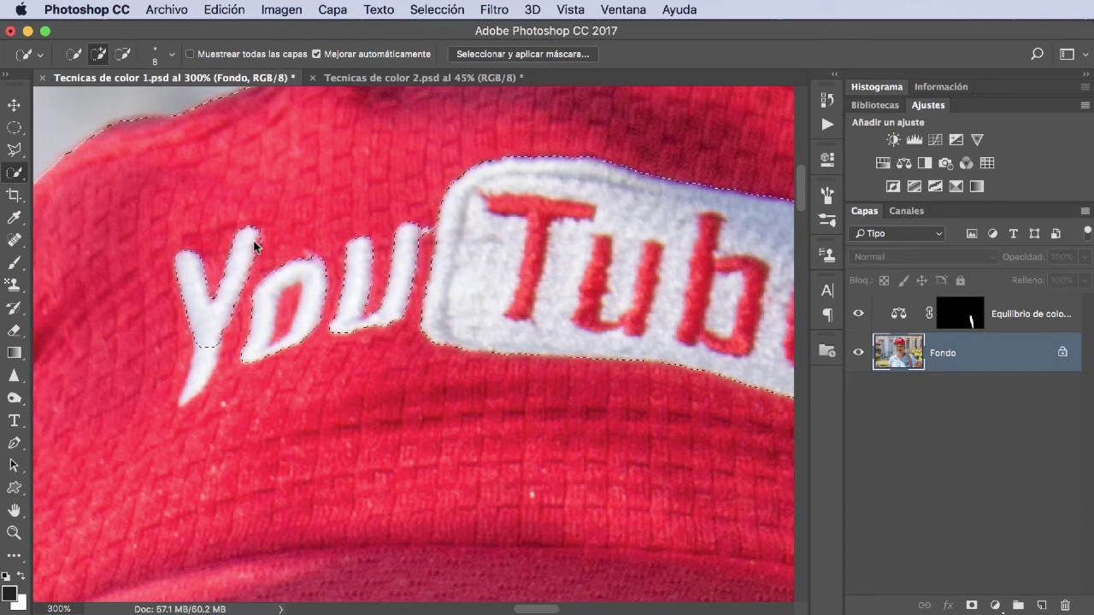
pyautogui.click(203, 353)
pyautogui.keyDown('alt'); pyautogui.click(211, 351); pyautogui.keyUp('alt')
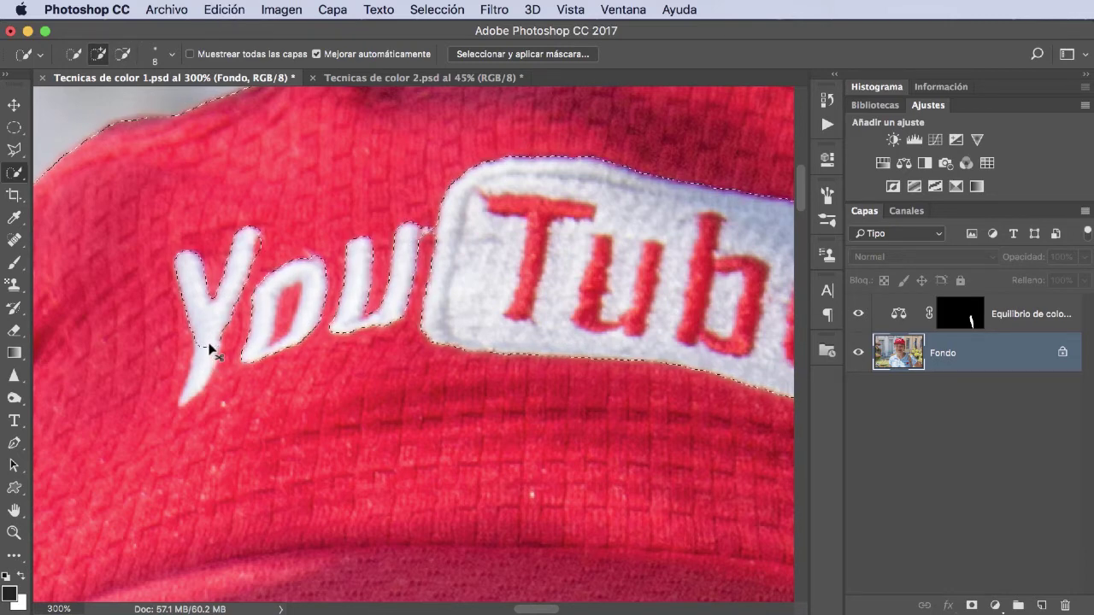
pyautogui.click(206, 362)
pyautogui.keyDown('alt'); pyautogui.click(206, 364); pyautogui.keyUp('alt')
pyautogui.keyDown('alt'); pyautogui.click(208, 363); pyautogui.keyUp('alt')
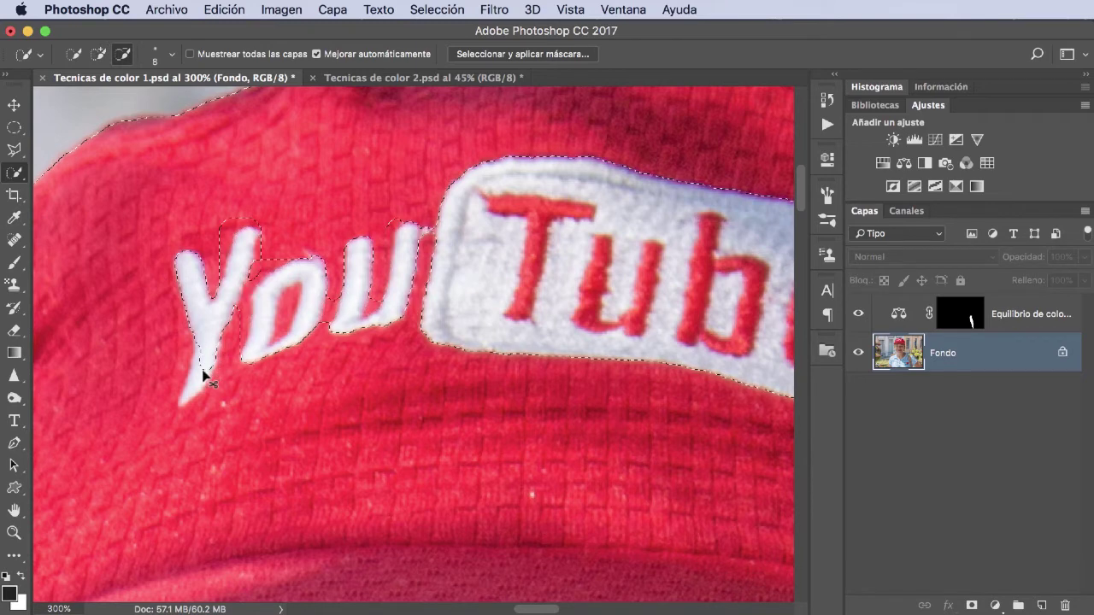
pyautogui.click(192, 391)
pyautogui.keyDown('alt'); pyautogui.click(192, 396); pyautogui.keyUp('alt')
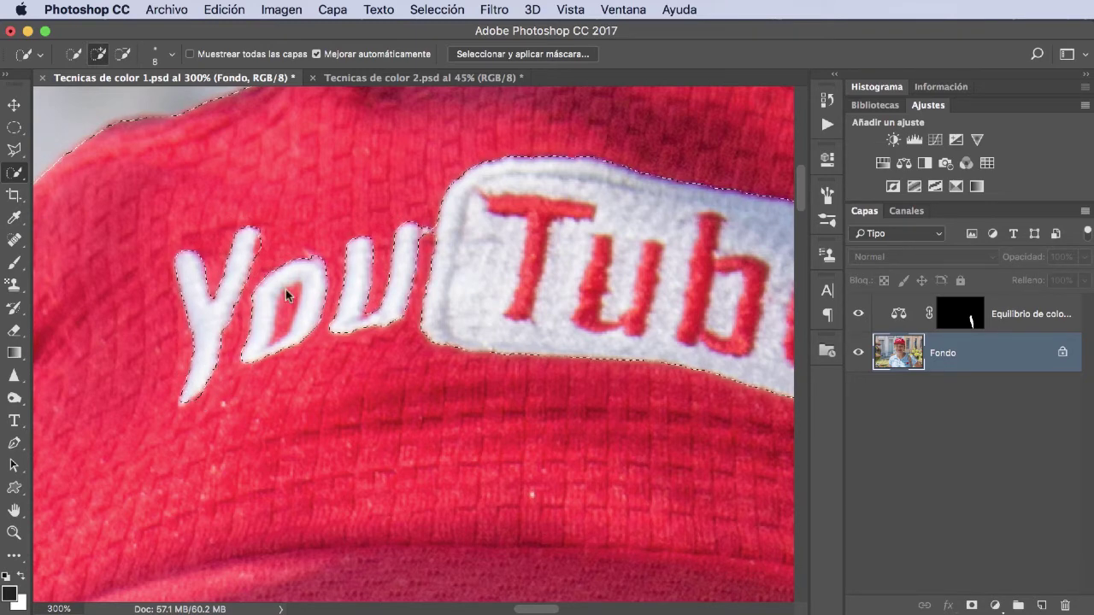
pyautogui.click(170, 56)
pyautogui.moveTo(81, 103); pyautogui.dragTo(78, 103)
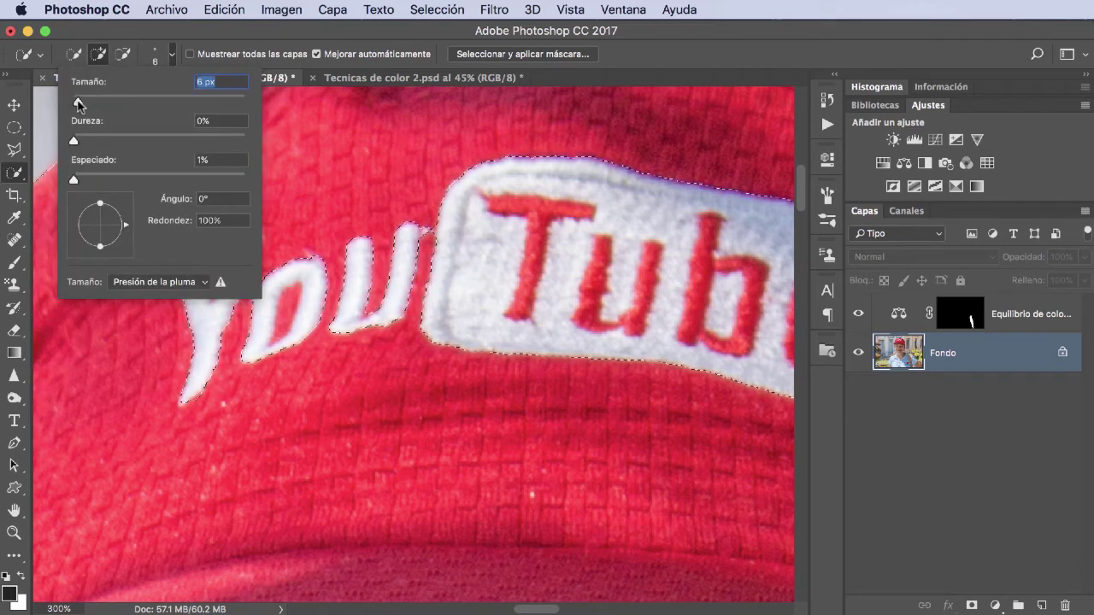
pyautogui.press('Return')
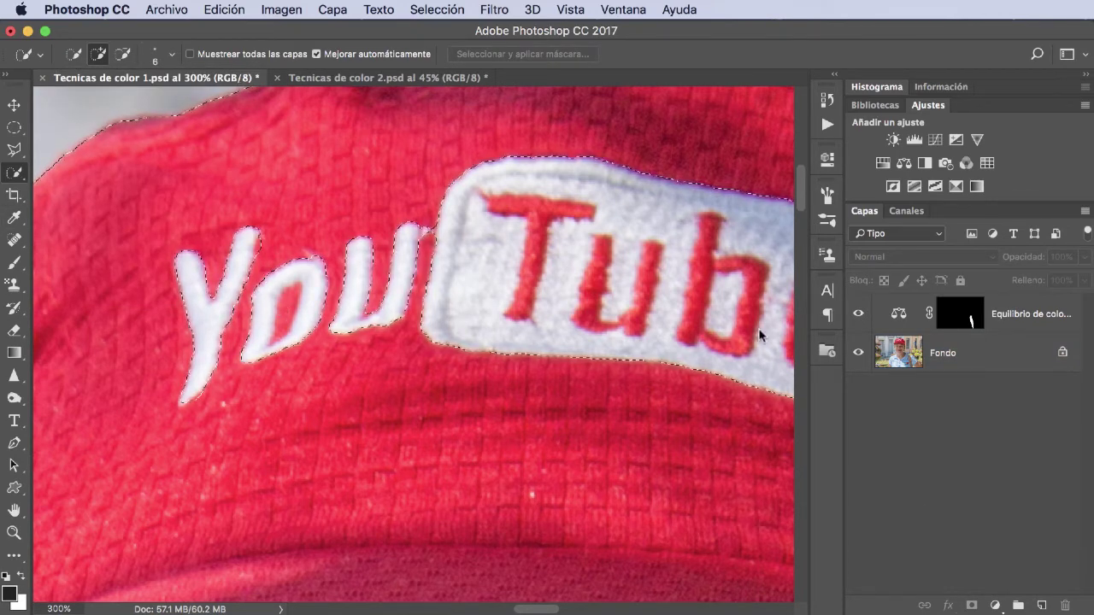
pyautogui.click(893, 363)
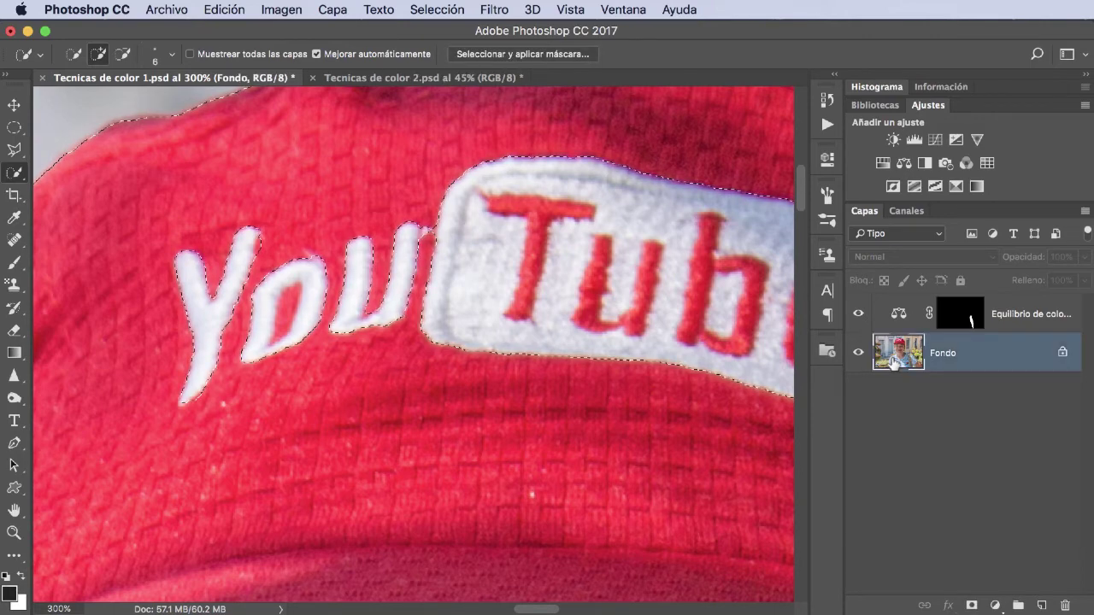
pyautogui.keyDown('alt'); pyautogui.click(287, 308); pyautogui.keyUp('alt')
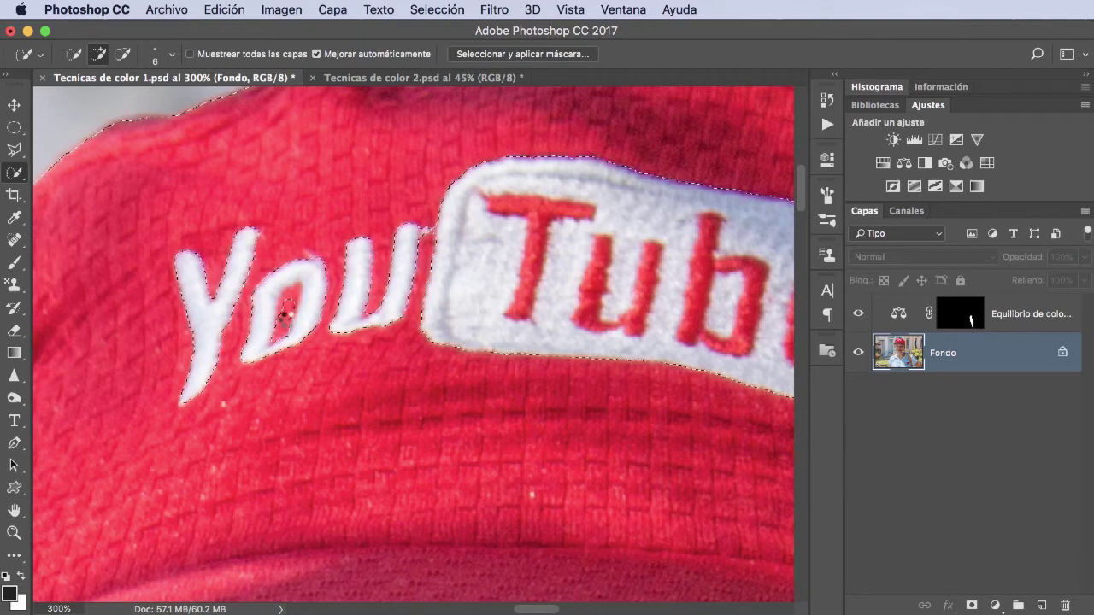
pyautogui.moveTo(278, 315); pyautogui.dragTo(289, 301)
pyautogui.click(288, 301)
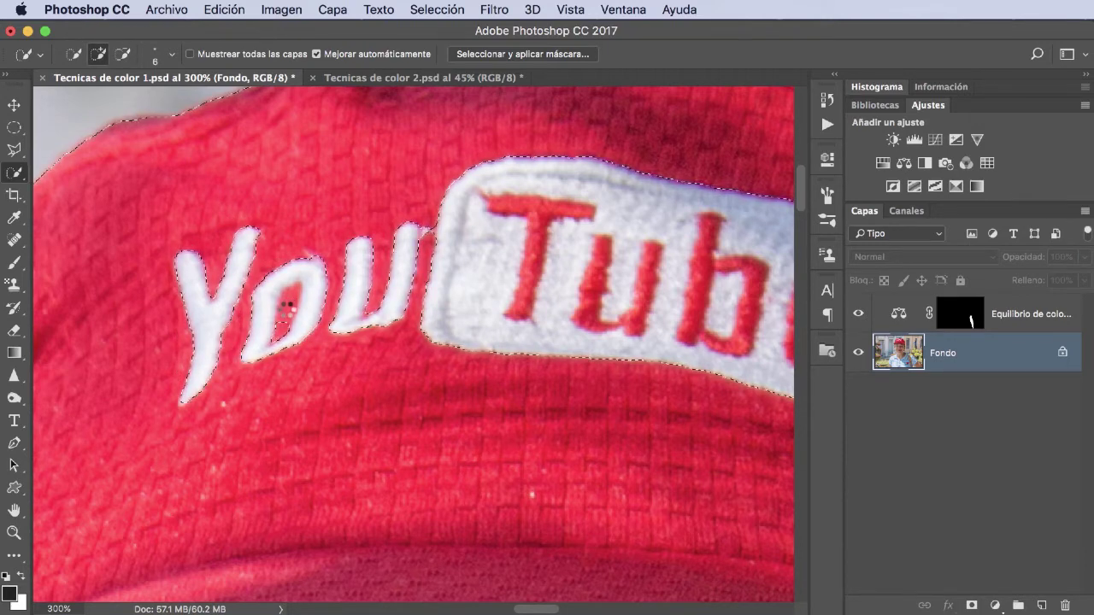
pyautogui.moveTo(288, 304)
pyautogui.mouseDown()
pyautogui.moveTo(279, 322)
pyautogui.moveTo(291, 301)
pyautogui.mouseUp()
pyautogui.moveTo(402, 324); pyautogui.dragTo(521, 342)
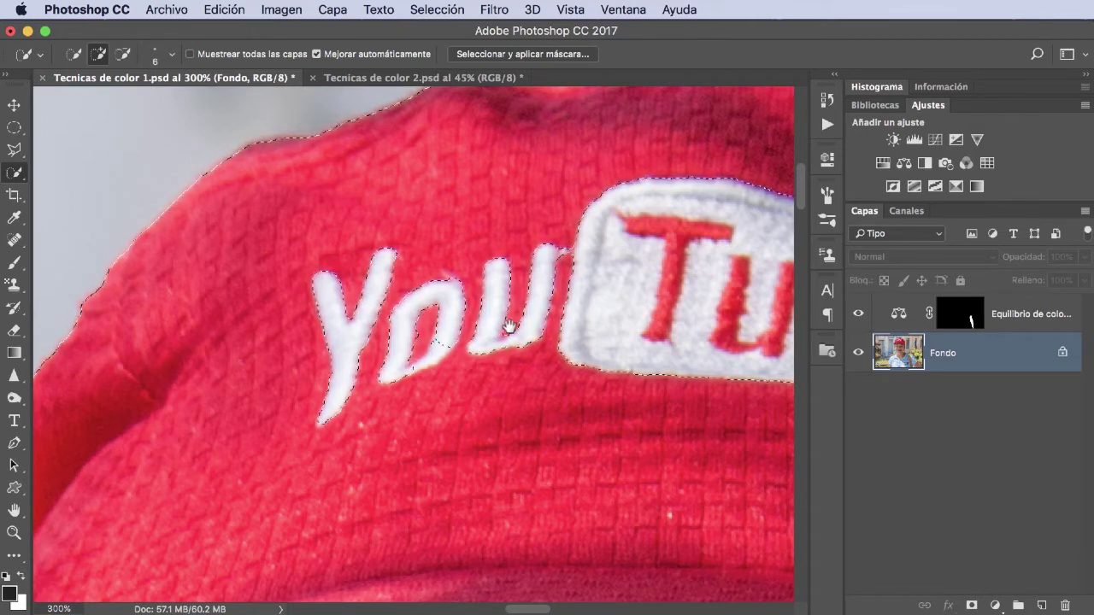
pyautogui.moveTo(508, 326)
pyautogui.mouseDown()
pyautogui.moveTo(455, 339)
pyautogui.moveTo(342, 325)
pyautogui.mouseUp()
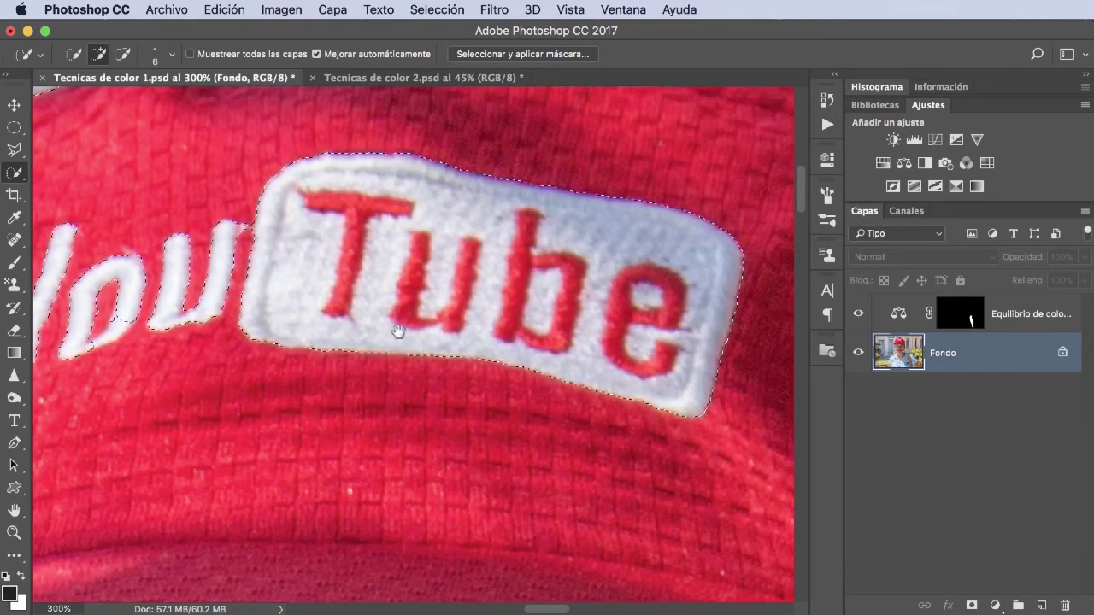
pyautogui.scroll(2, 398, 330)
pyautogui.moveTo(444, 316); pyautogui.dragTo(430, 390)
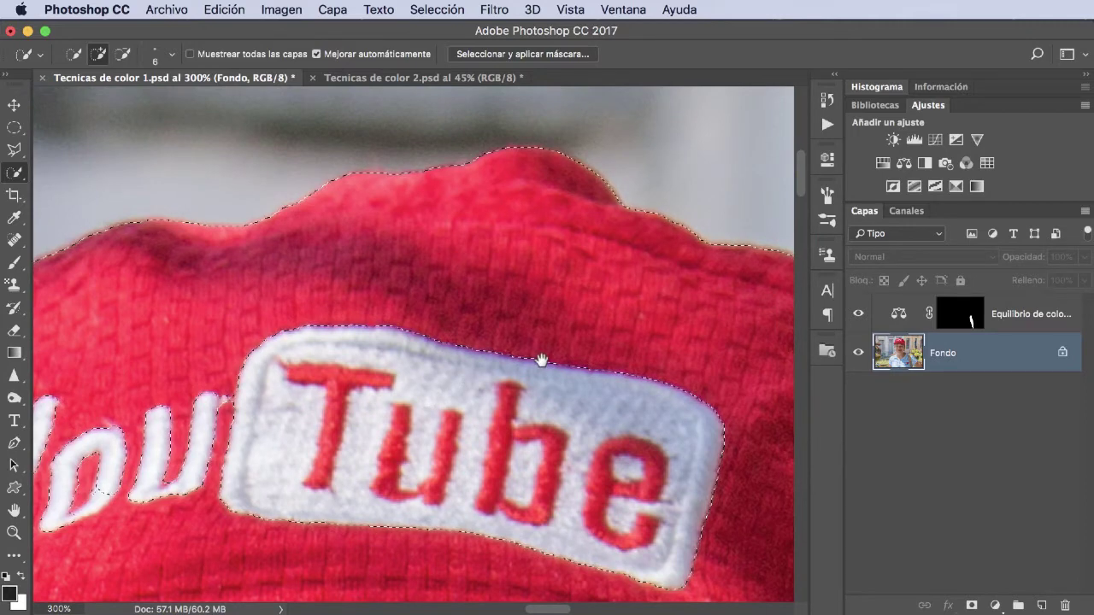
pyautogui.moveTo(539, 359); pyautogui.dragTo(349, 336)
pyautogui.hscroll(3, 406, 342)
pyautogui.hscroll(3, 466, 433)
pyautogui.scroll(-5, 501, 308)
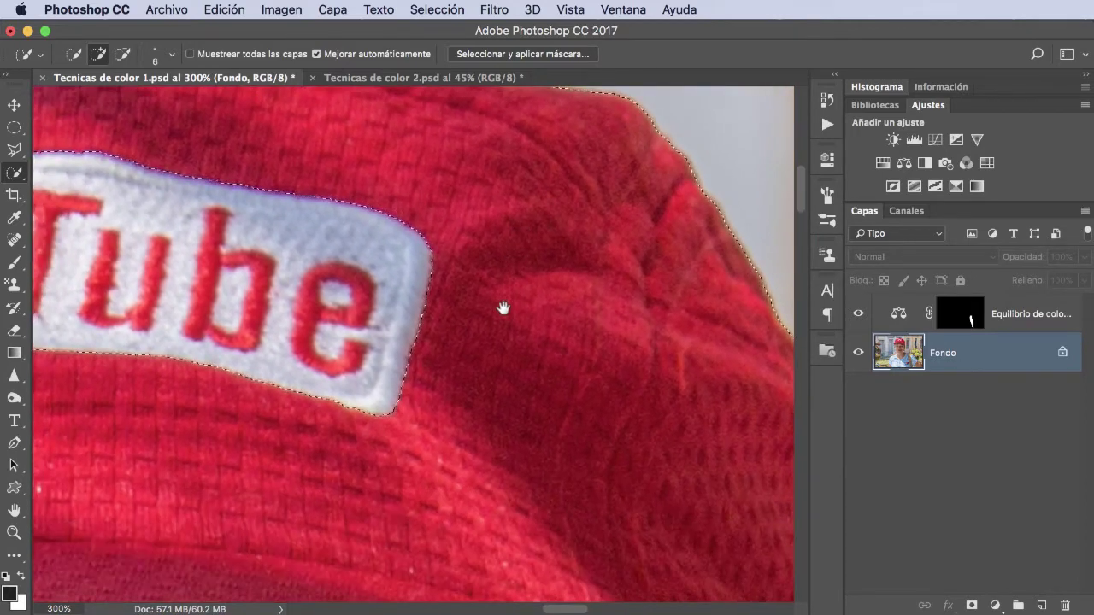
pyautogui.hscroll(4, 401, 397)
pyautogui.hscroll(1, 401, 398)
pyautogui.scroll(-4, 430, 425)
pyautogui.hscroll(-3, 444, 390)
pyautogui.scroll(3, 444, 390)
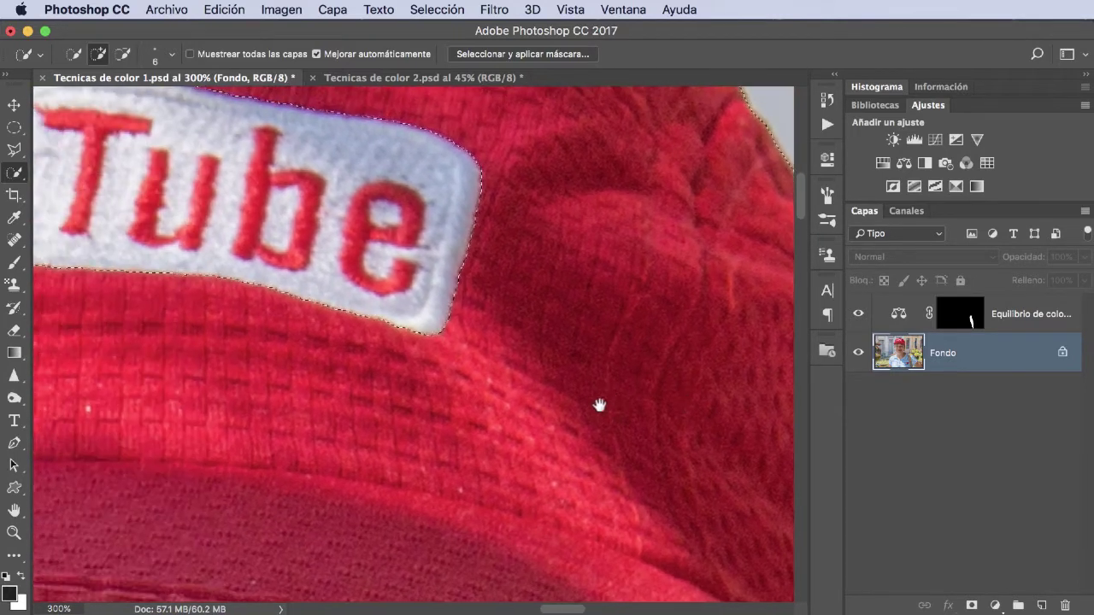
pyautogui.hscroll(-2, 598, 405)
pyautogui.hscroll(-3, 614, 450)
pyautogui.hscroll(-3, 476, 439)
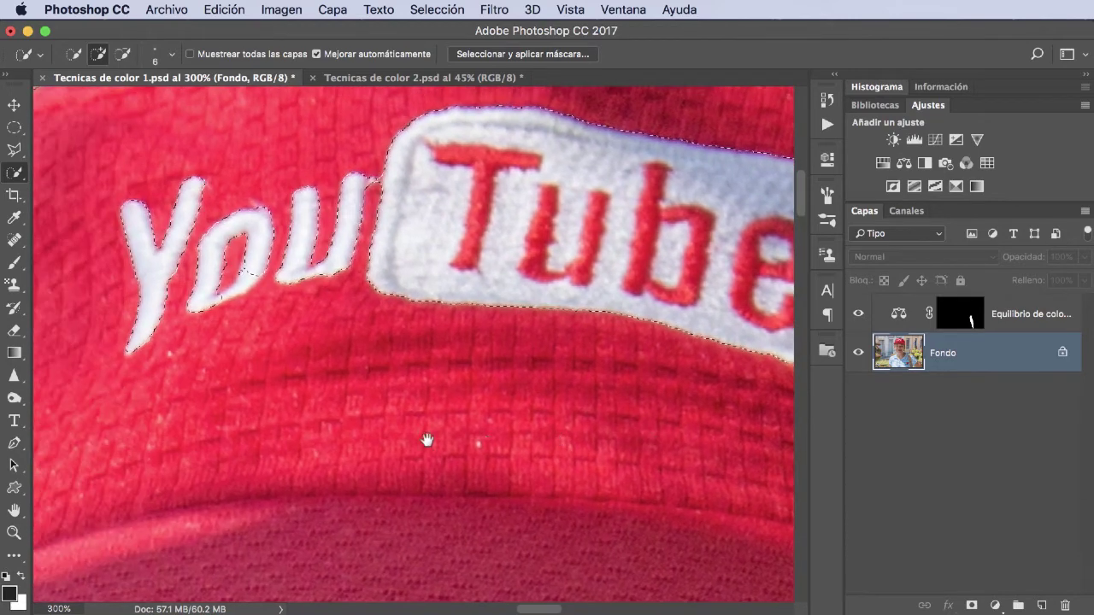
pyautogui.hscroll(-2, 427, 440)
pyautogui.hscroll(-3, 535, 441)
pyautogui.hscroll(-2, 625, 420)
pyautogui.scroll(-1, 501, 465)
pyautogui.hscroll(-1, 500, 464)
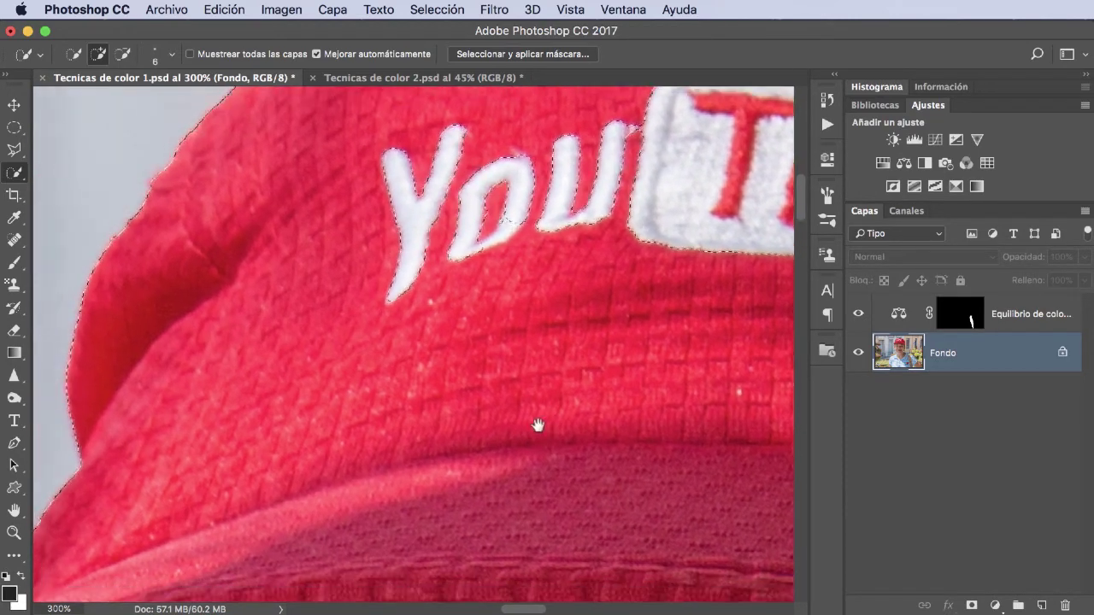
pyautogui.scroll(-2, 531, 425)
pyautogui.hscroll(2, 531, 425)
pyautogui.scroll(-2, 430, 407)
pyautogui.hscroll(2, 430, 407)
pyautogui.hscroll(3, 403, 354)
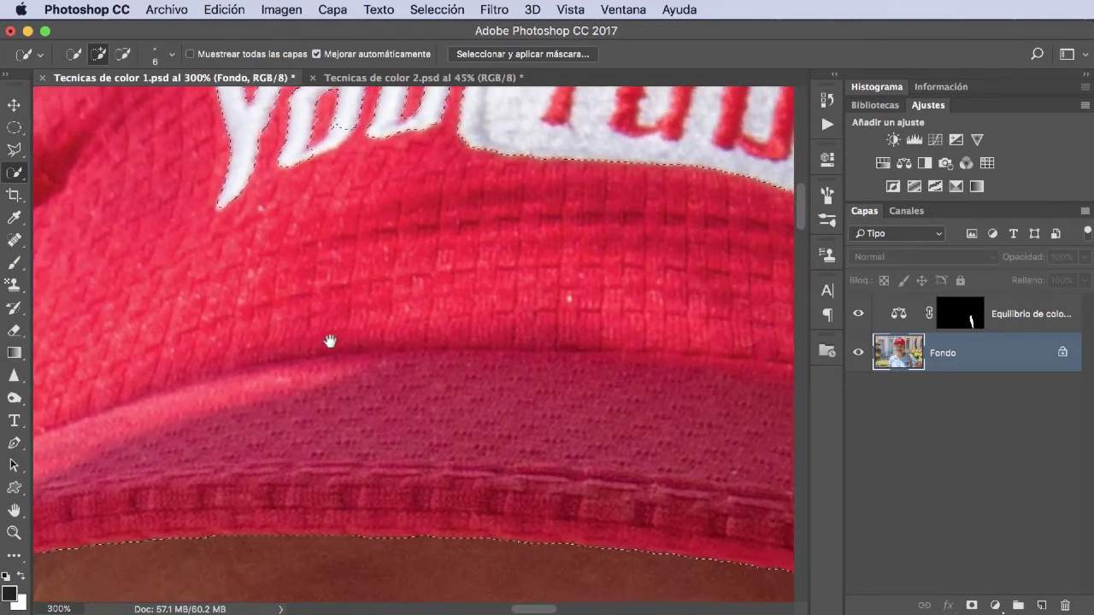
pyautogui.scroll(-2, 330, 342)
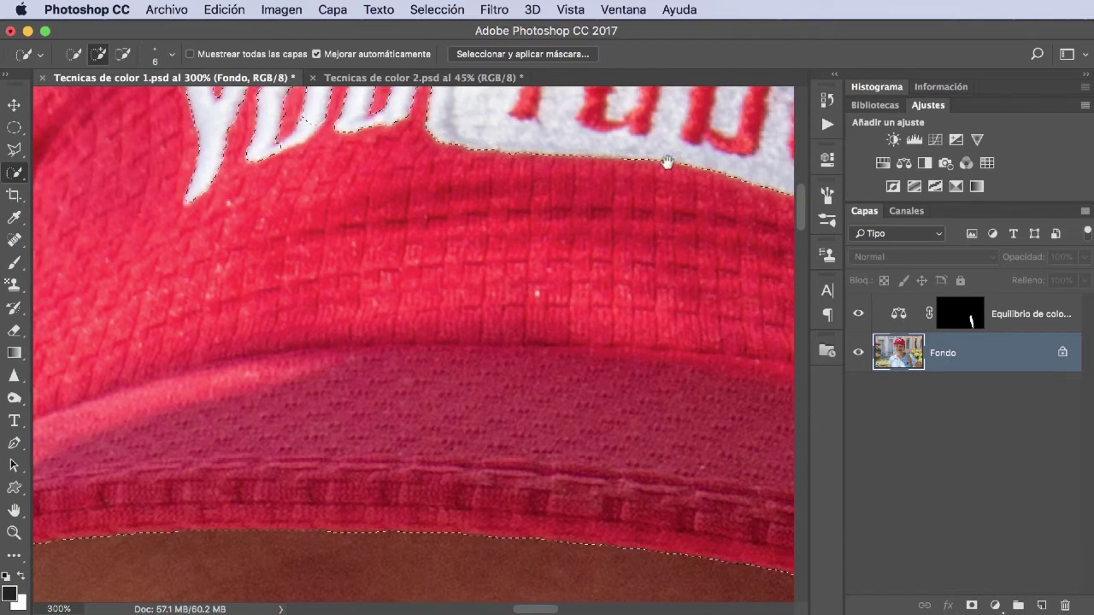
# Refine the cap selection in Select and Mask with a 2 px Smart Radius.
pyautogui.click(531, 56)
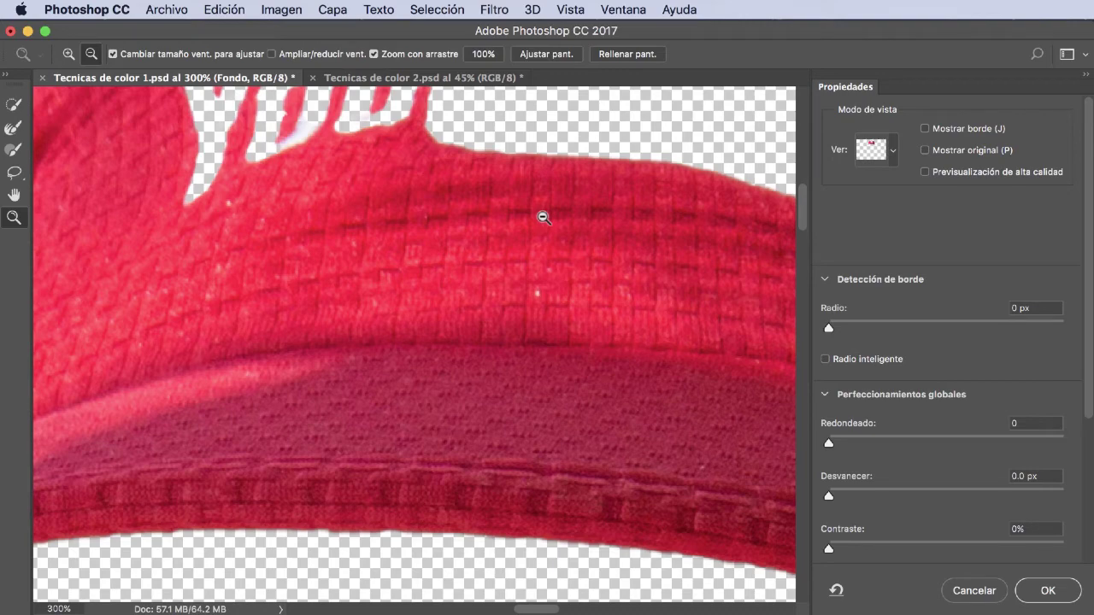
pyautogui.press('super+plus')
pyautogui.press('super+1')
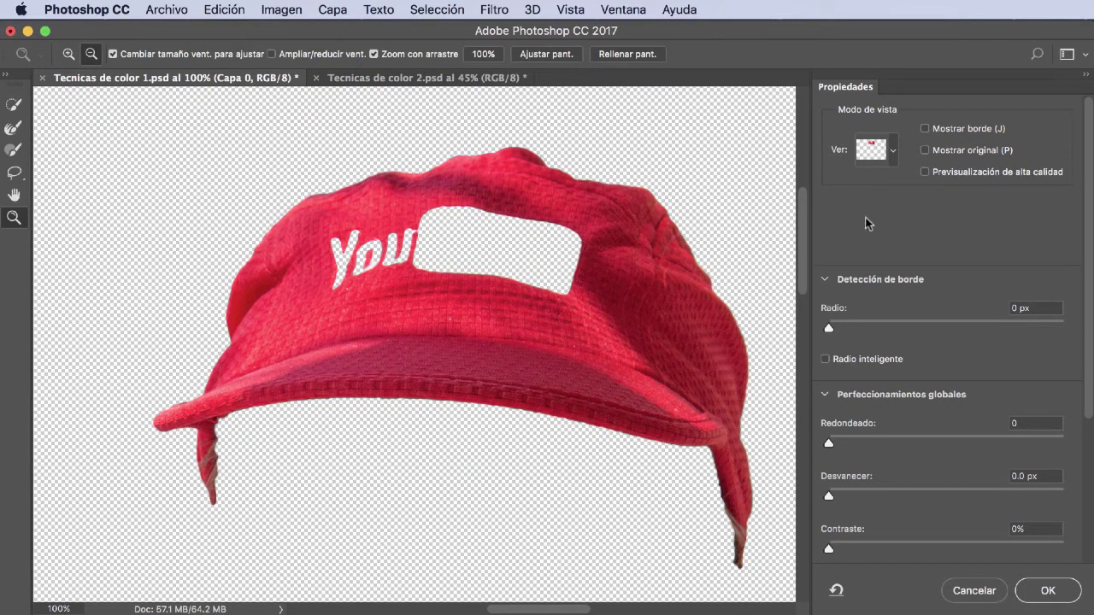
pyautogui.click(827, 329)
pyautogui.moveTo(845, 327); pyautogui.dragTo(850, 327)
pyautogui.press('Tab')
# Set Smooth 4, Feather 0.3 px, Contrast 3% and Shift Edge -5%.
pyautogui.scroll(-1, 841, 440)
pyautogui.moveTo(829, 469)
pyautogui.mouseDown()
pyautogui.moveTo(926, 469)
pyautogui.moveTo(838, 470)
pyautogui.mouseUp()
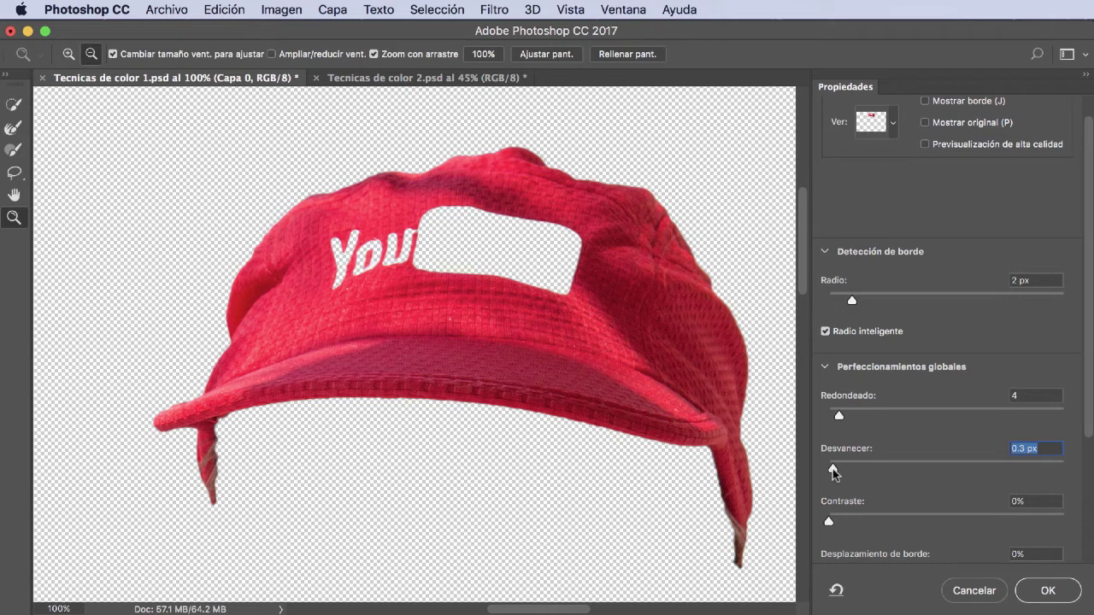
pyautogui.moveTo(829, 522); pyautogui.dragTo(833, 521)
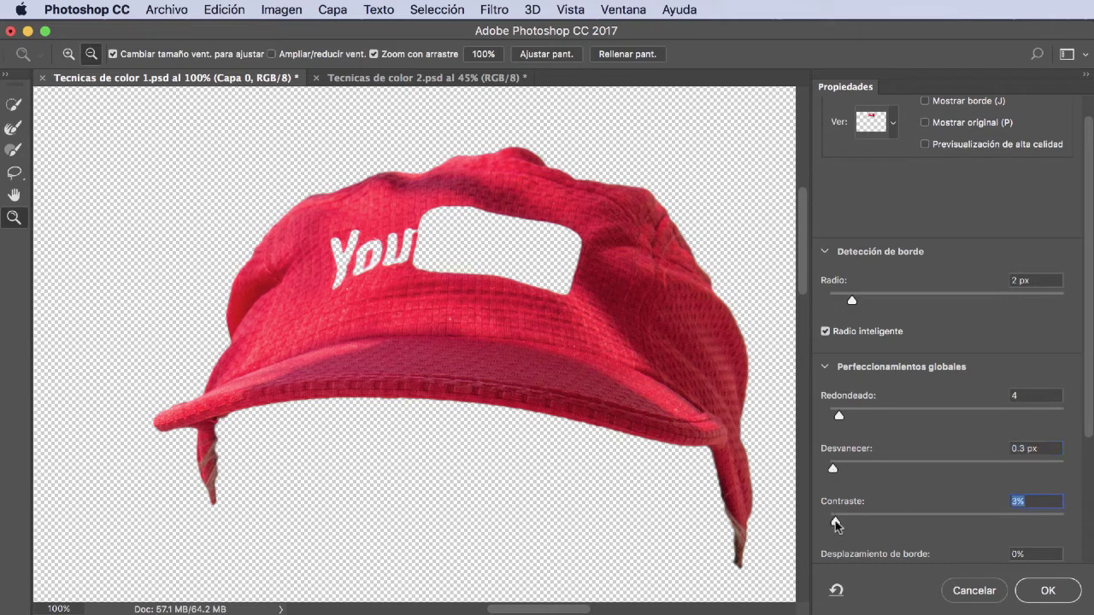
pyautogui.scroll(-5, 869, 513)
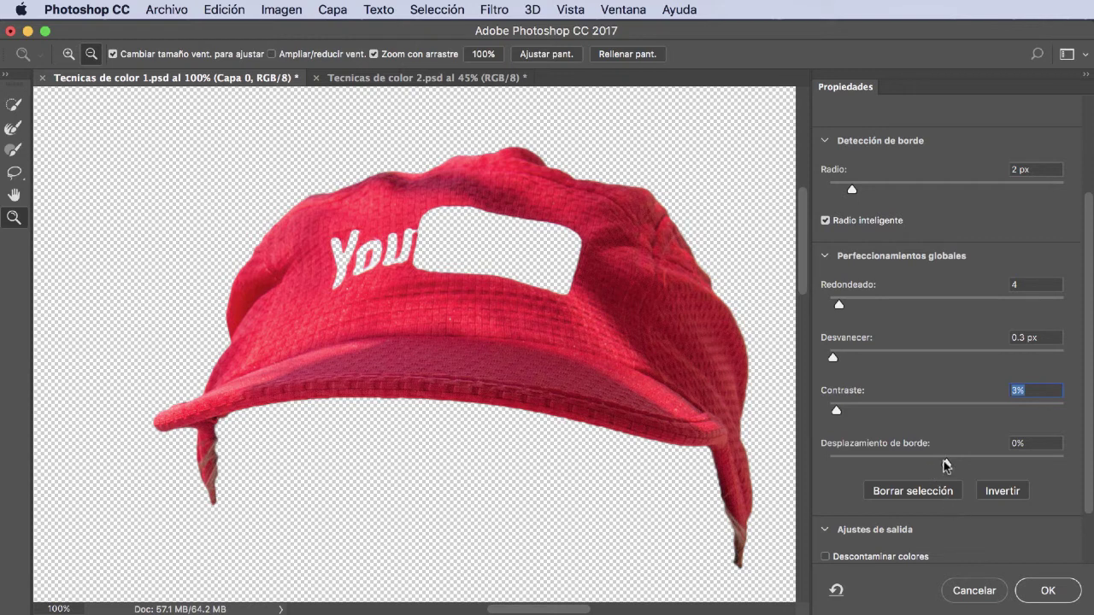
pyautogui.moveTo(947, 465); pyautogui.dragTo(1037, 469)
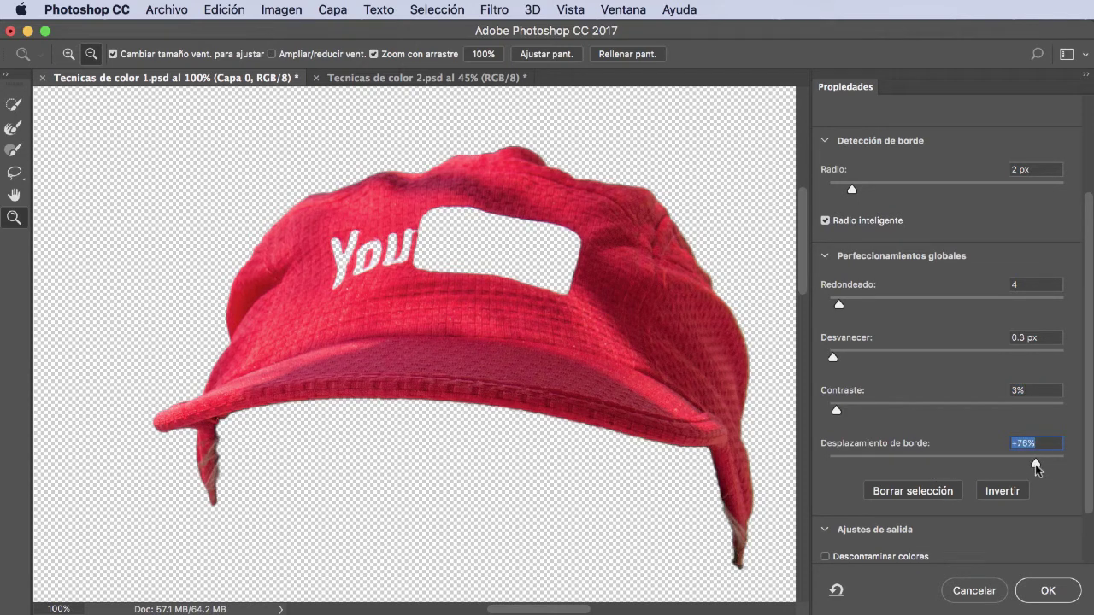
pyautogui.moveTo(1028, 470)
pyautogui.mouseDown()
pyautogui.moveTo(829, 464)
pyautogui.moveTo(945, 475)
pyautogui.mouseUp()
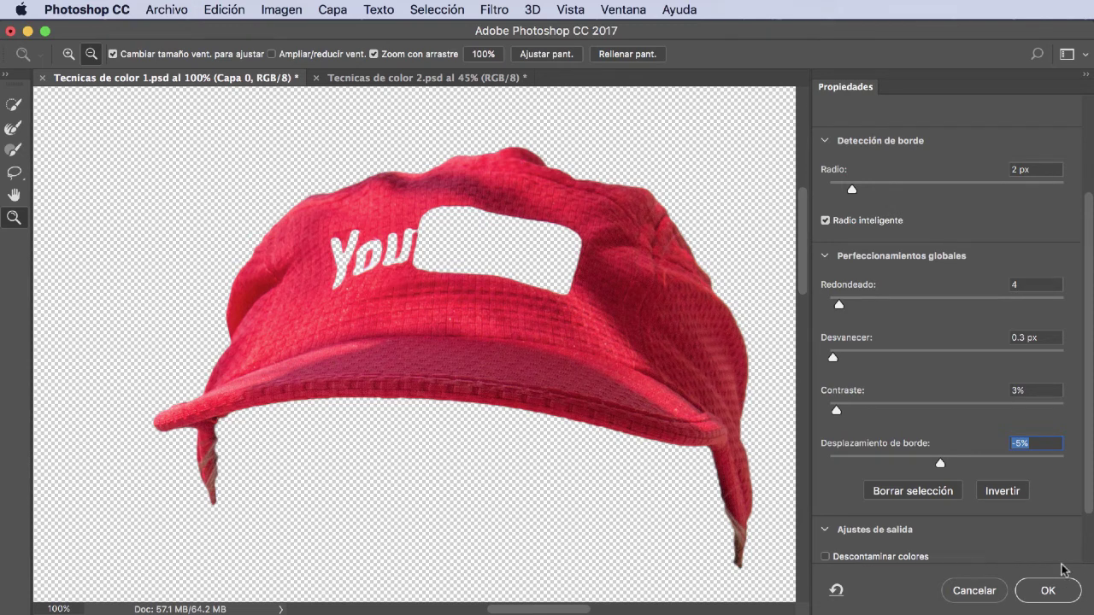
# Apply the refined cap selection and zoom out to 50% on the portrait.
pyautogui.click(1038, 591)
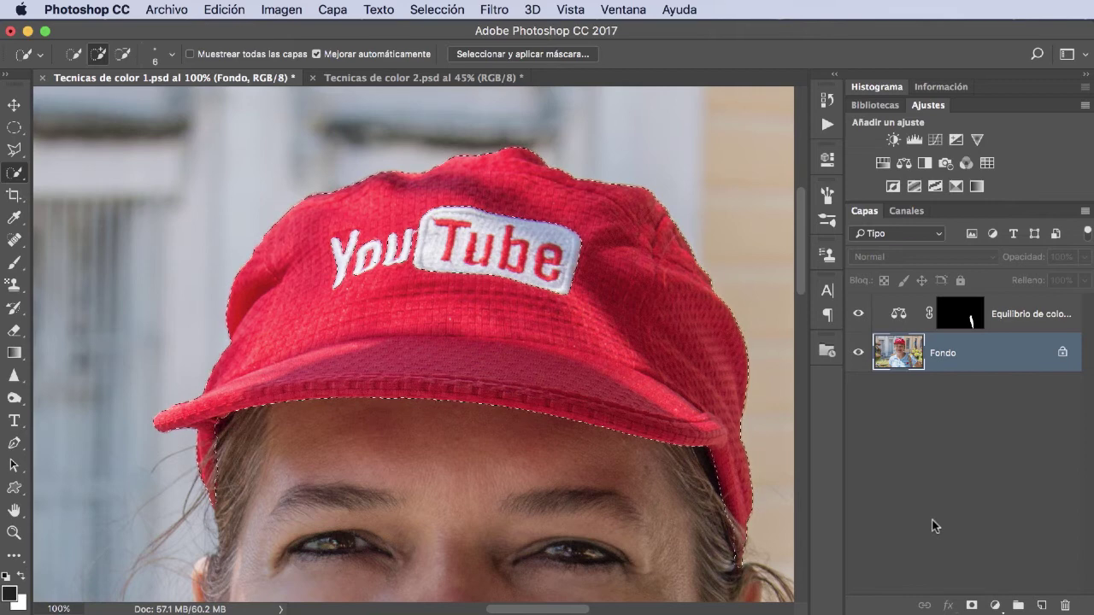
pyautogui.press('super+minus')
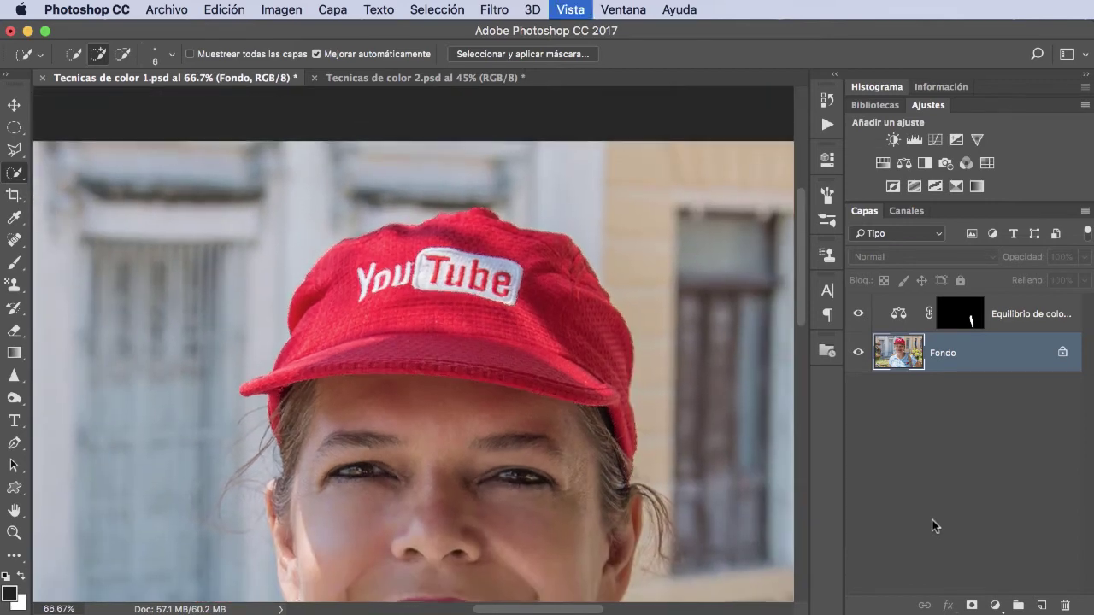
pyautogui.press('super+minus')
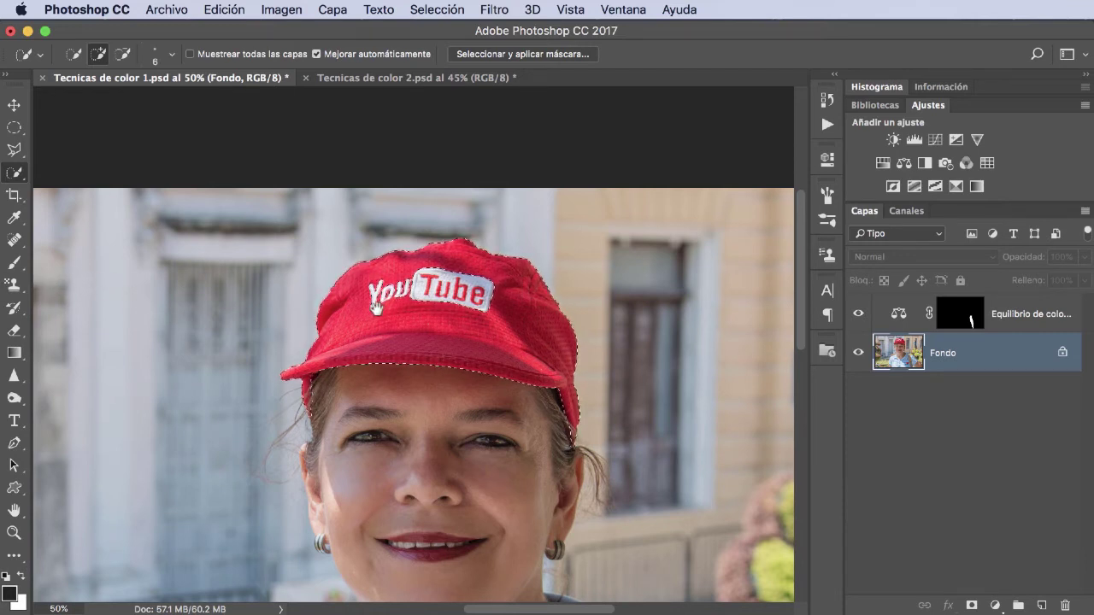
pyautogui.moveTo(378, 289)
pyautogui.mouseDown()
pyautogui.moveTo(348, 203)
pyautogui.moveTo(348, 213)
pyautogui.mouseUp()
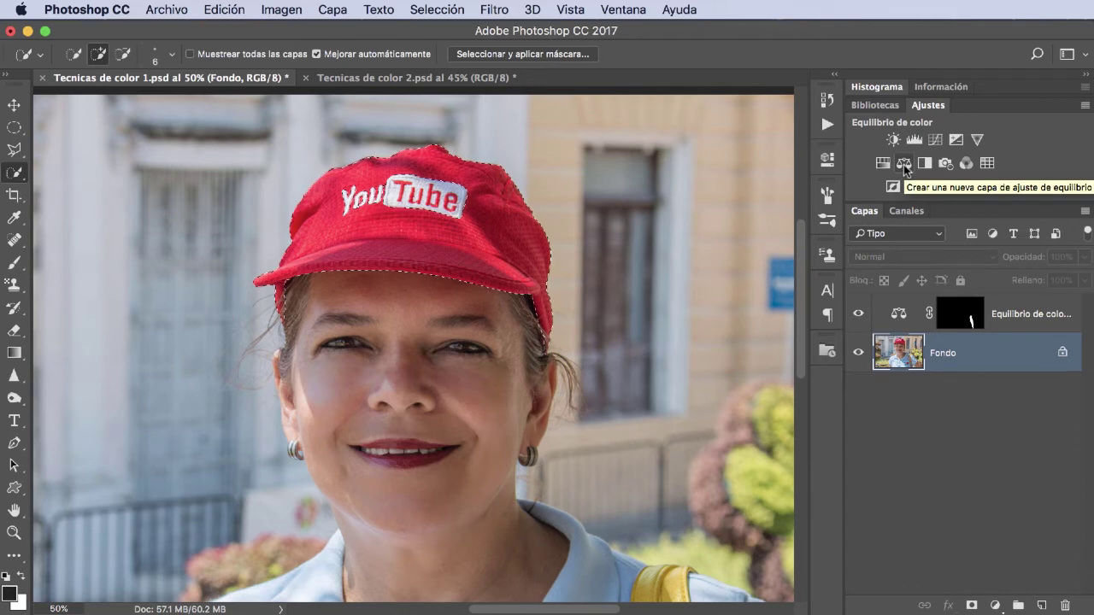
# Add a cap-masked Color Balance layer with midtones +72, -6, +48.
pyautogui.click(904, 164)
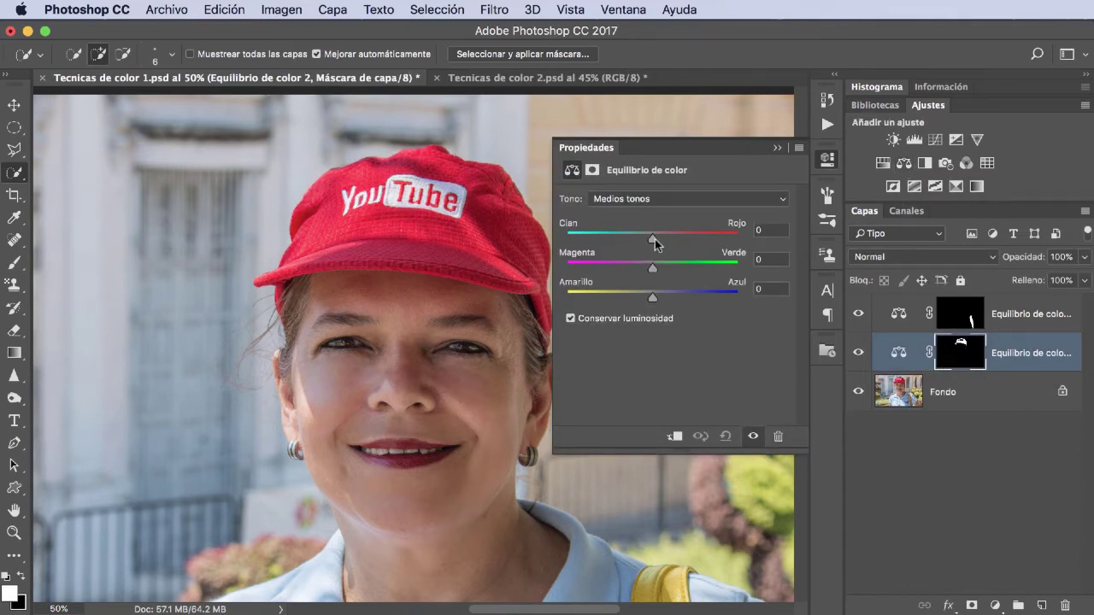
pyautogui.moveTo(653, 237)
pyautogui.mouseDown()
pyautogui.moveTo(627, 239)
pyautogui.moveTo(723, 241)
pyautogui.mouseUp()
pyautogui.moveTo(641, 238)
pyautogui.mouseDown()
pyautogui.moveTo(585, 239)
pyautogui.moveTo(735, 241)
pyautogui.moveTo(586, 241)
pyautogui.moveTo(705, 252)
pyautogui.moveTo(710, 273)
pyautogui.moveTo(586, 265)
pyautogui.moveTo(649, 270)
pyautogui.moveTo(601, 292)
pyautogui.moveTo(697, 298)
pyautogui.mouseUp()
pyautogui.moveTo(617, 292); pyautogui.dragTo(694, 298)
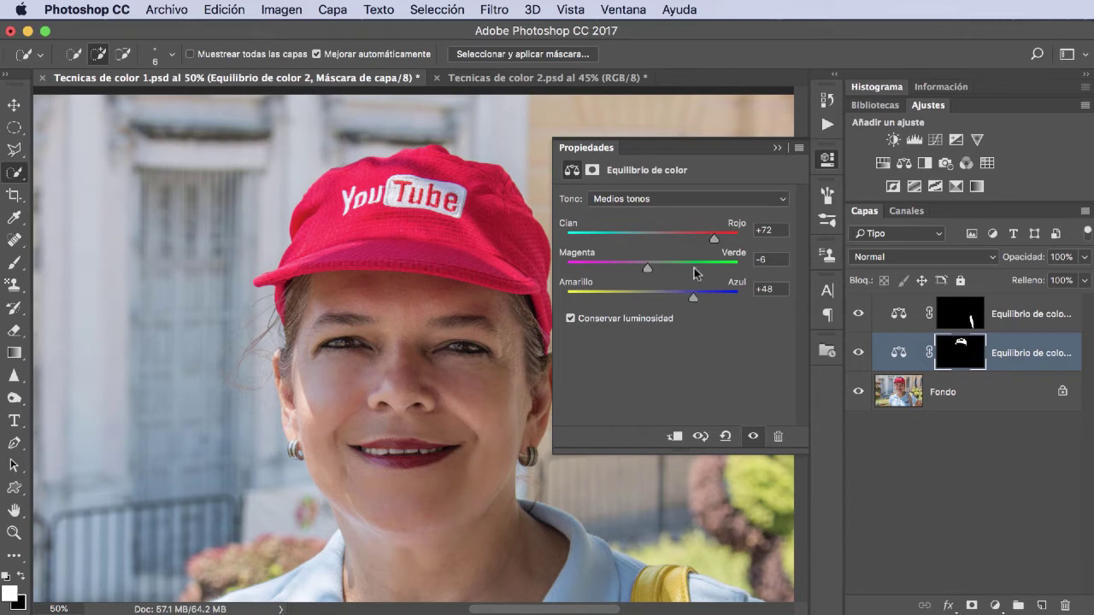
pyautogui.click(224, 9)
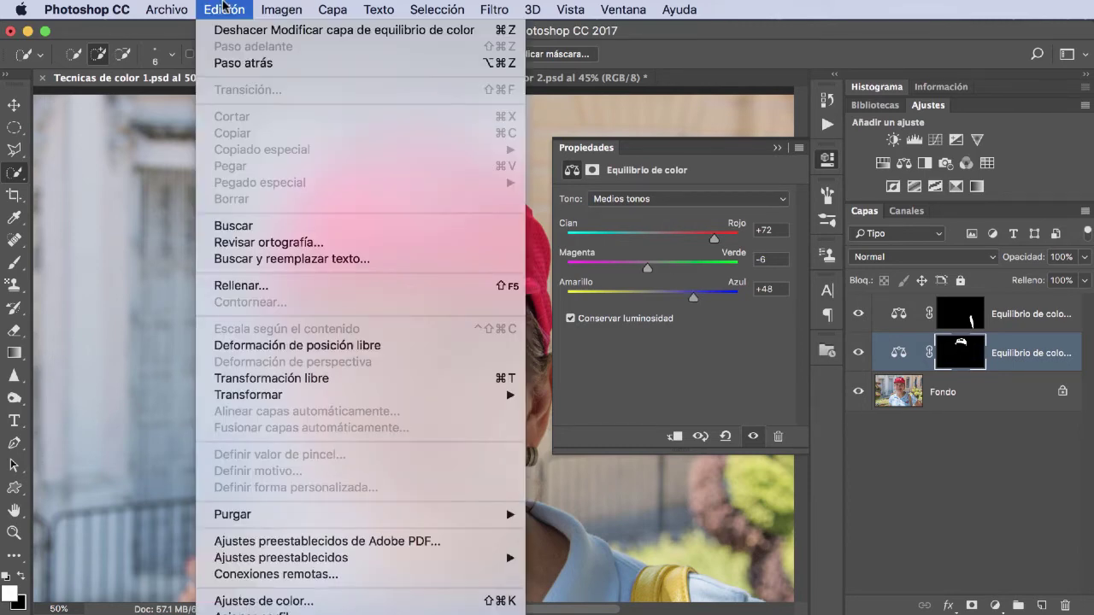
# Step backward to remove Equilibrio de color 2, keeping the cap selection active.
pyautogui.click(241, 62)
pyautogui.click(236, 7)
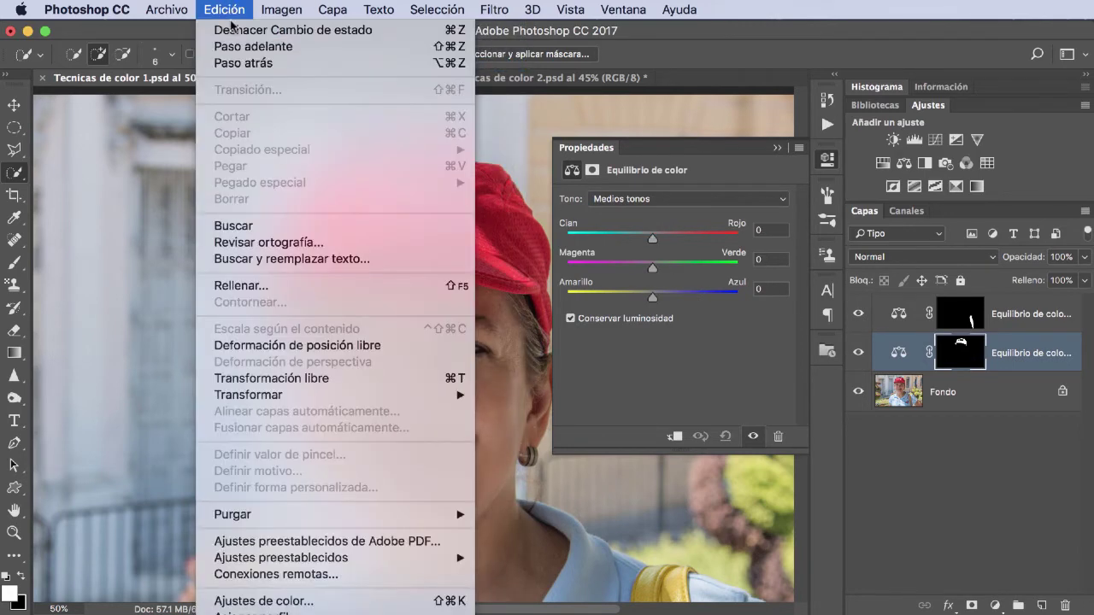
pyautogui.click(237, 64)
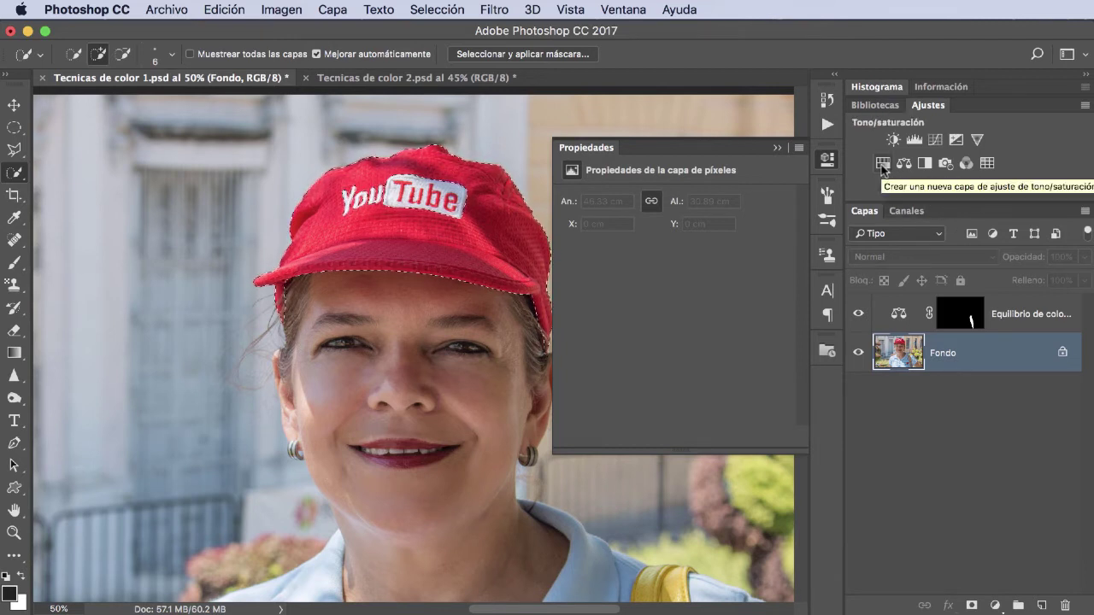
# Add a cap-masked Hue/Saturation layer at hue -42, saturation +1, lightness -8, then hide it to compare.
pyautogui.click(883, 164)
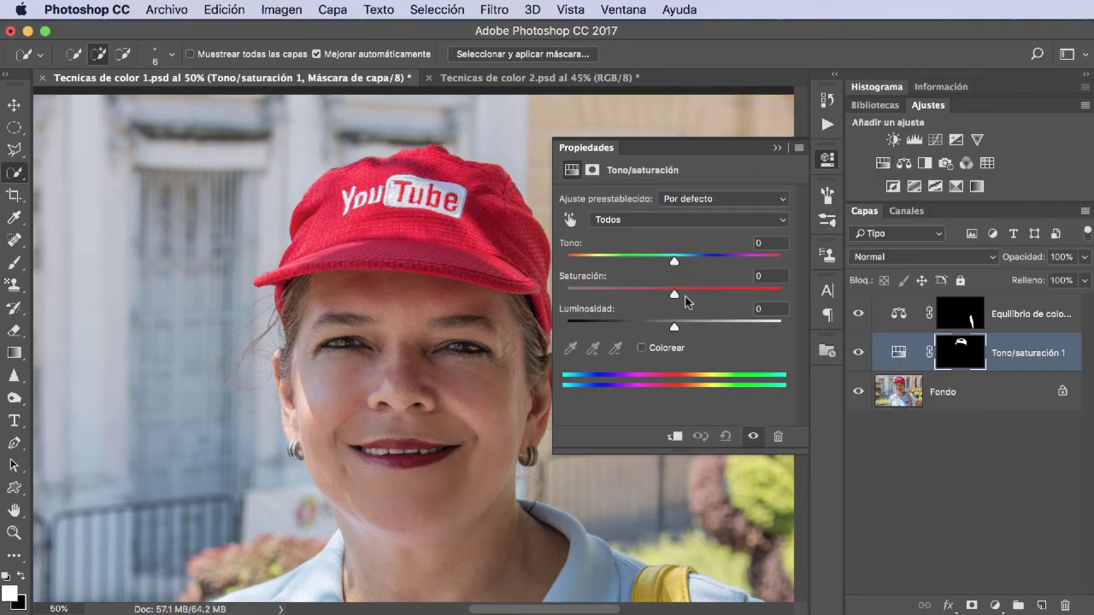
pyautogui.moveTo(673, 265)
pyautogui.mouseDown()
pyautogui.moveTo(573, 261)
pyautogui.moveTo(735, 266)
pyautogui.mouseUp()
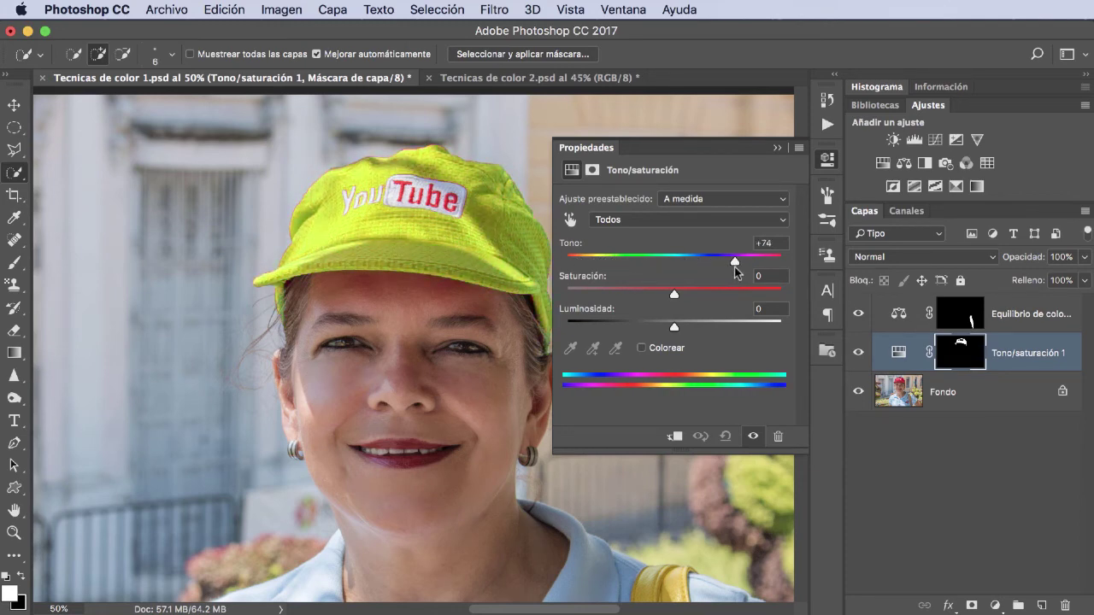
pyautogui.moveTo(735, 267)
pyautogui.mouseDown()
pyautogui.moveTo(722, 266)
pyautogui.moveTo(733, 270)
pyautogui.mouseUp()
pyautogui.moveTo(736, 267); pyautogui.dragTo(582, 262)
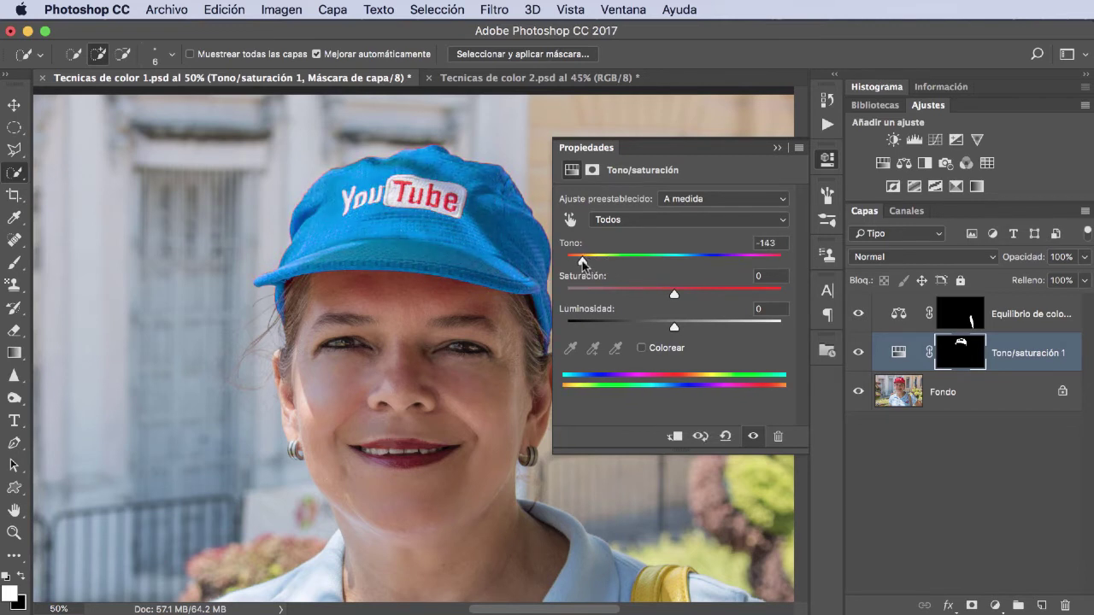
pyautogui.moveTo(674, 296)
pyautogui.mouseDown()
pyautogui.moveTo(632, 295)
pyautogui.moveTo(676, 295)
pyautogui.mouseUp()
pyautogui.moveTo(581, 258); pyautogui.dragTo(630, 270)
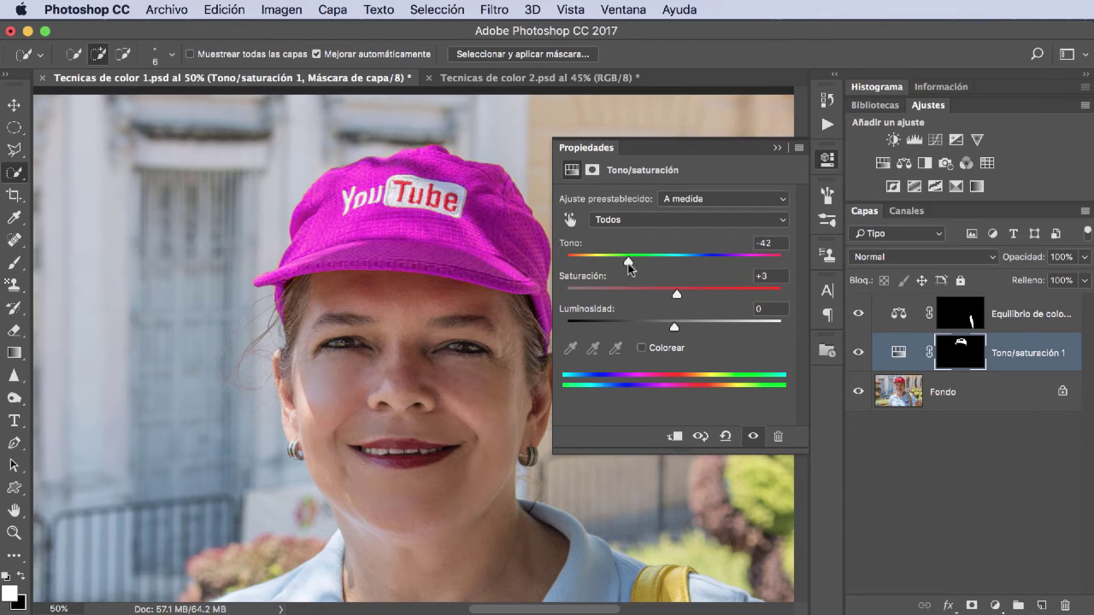
pyautogui.moveTo(679, 296); pyautogui.dragTo(667, 329)
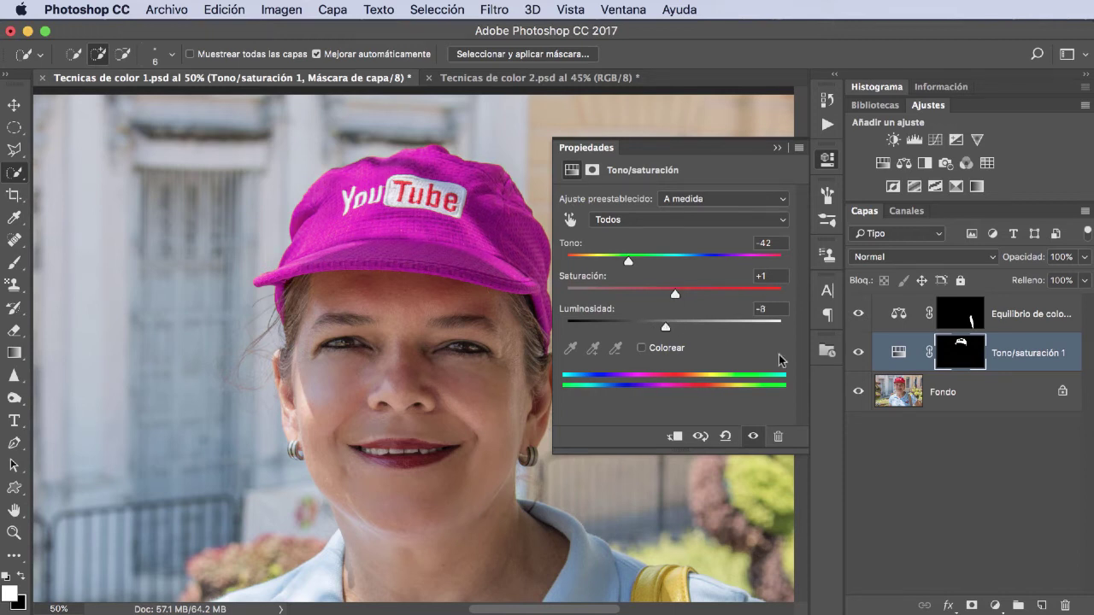
pyautogui.click(857, 355)
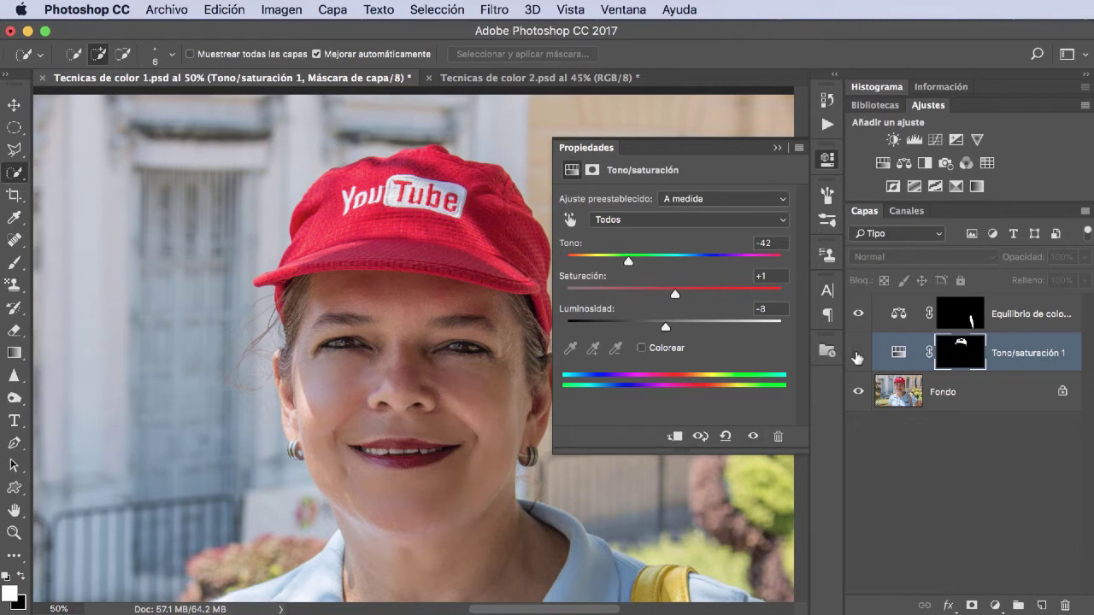
# Show Tono/saturación again, try several cap hues, settle on hue −41 and lightness −13, and close Properties.
pyautogui.click(858, 355)
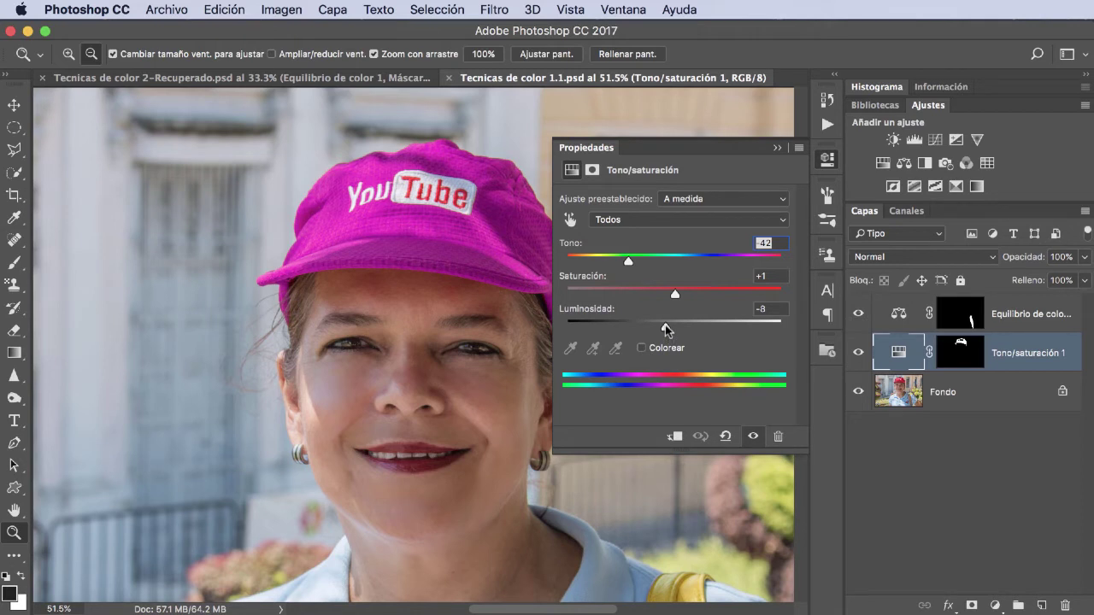
pyautogui.moveTo(666, 325); pyautogui.dragTo(705, 325)
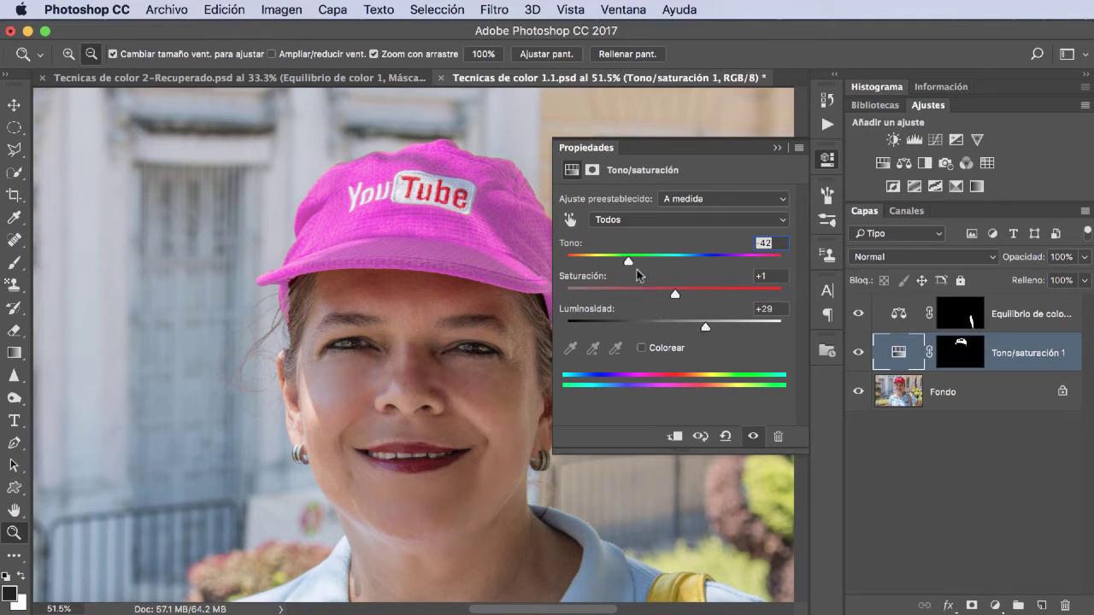
pyautogui.moveTo(628, 260)
pyautogui.mouseDown()
pyautogui.moveTo(588, 261)
pyautogui.moveTo(756, 274)
pyautogui.mouseUp()
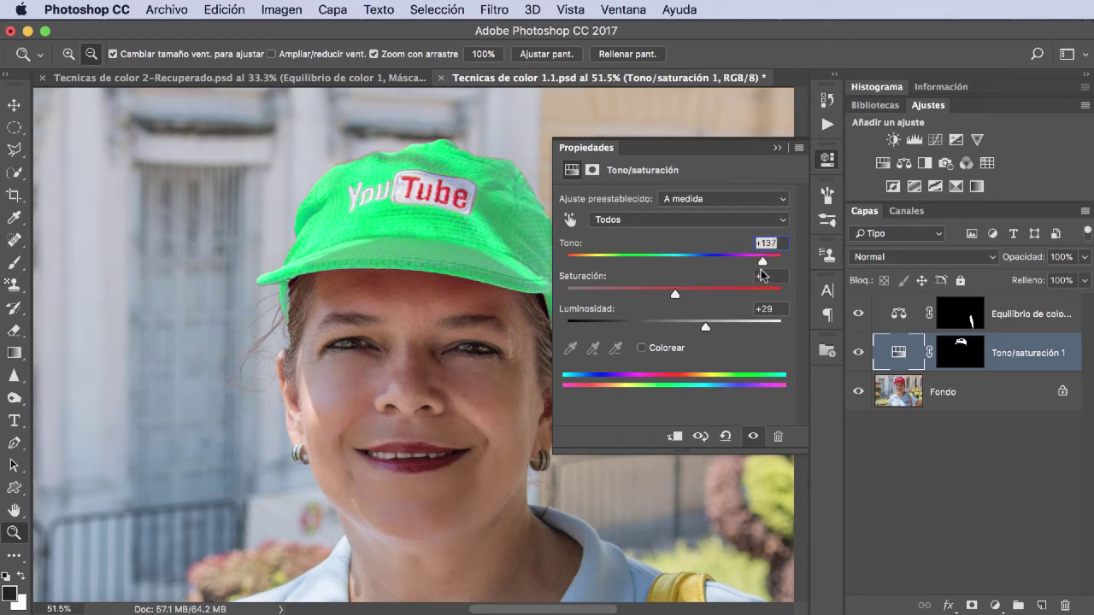
pyautogui.moveTo(707, 325); pyautogui.dragTo(661, 329)
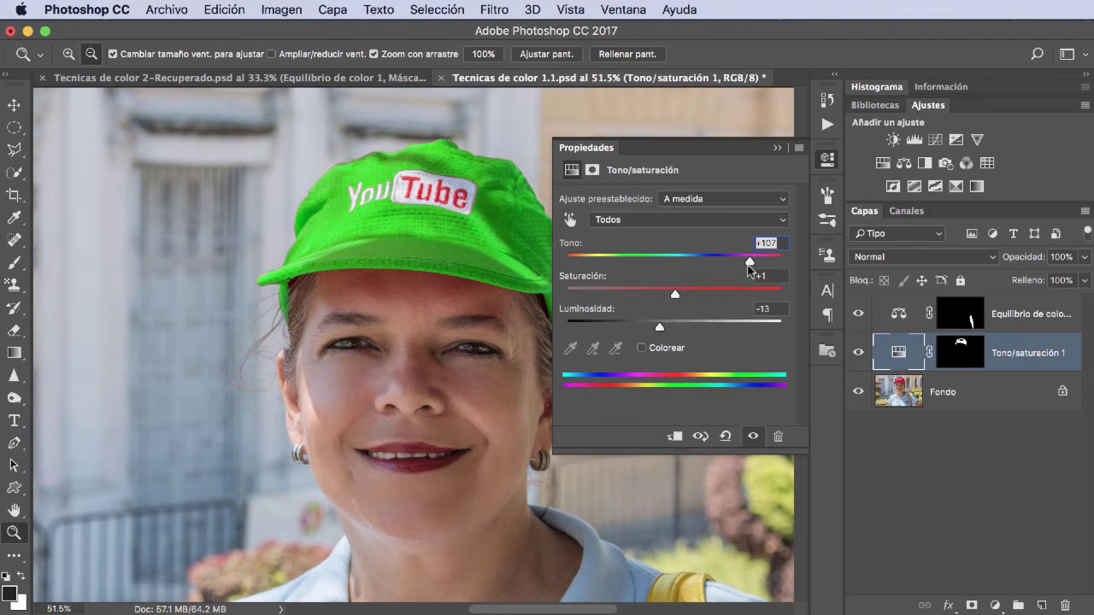
pyautogui.moveTo(749, 268); pyautogui.dragTo(630, 265)
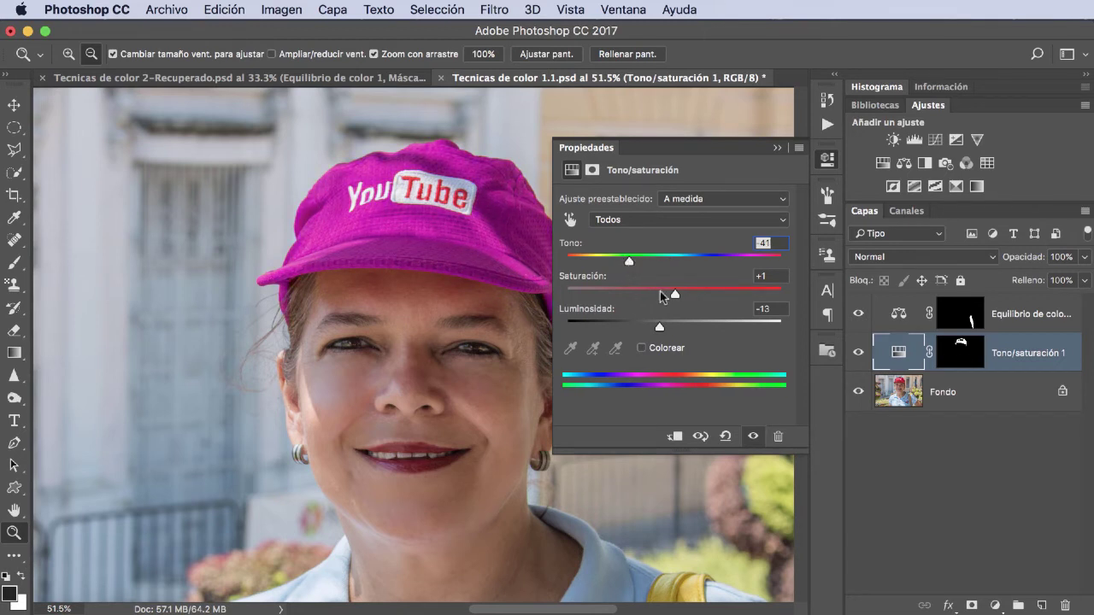
pyautogui.click(778, 149)
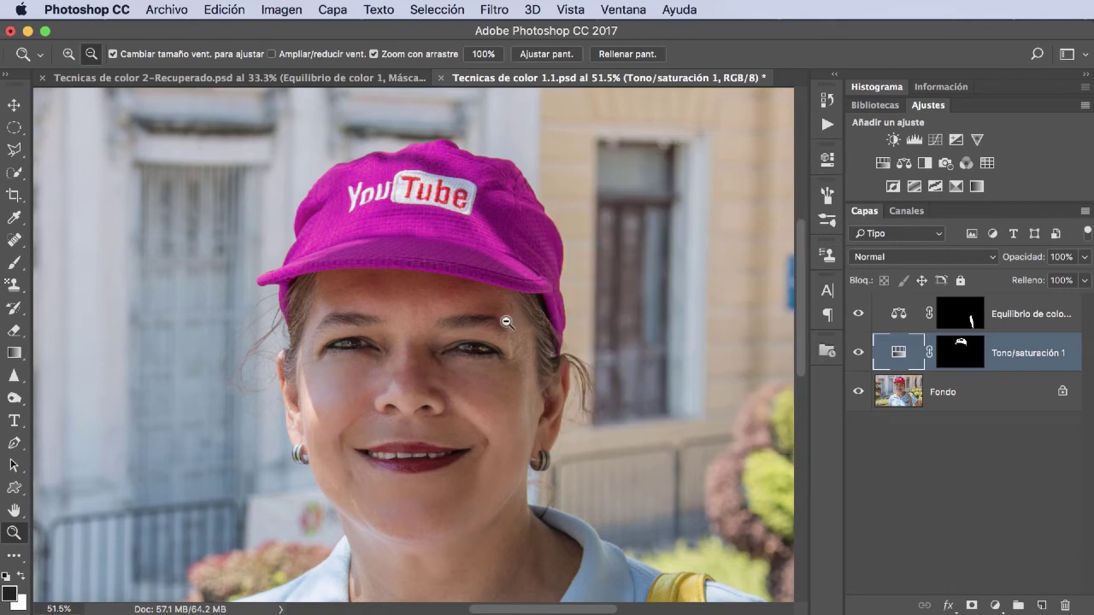
# Zoom to about 236% on the cap edge by the hair and reopen the Tono/saturación settings.
pyautogui.moveTo(281, 314); pyautogui.dragTo(387, 333)
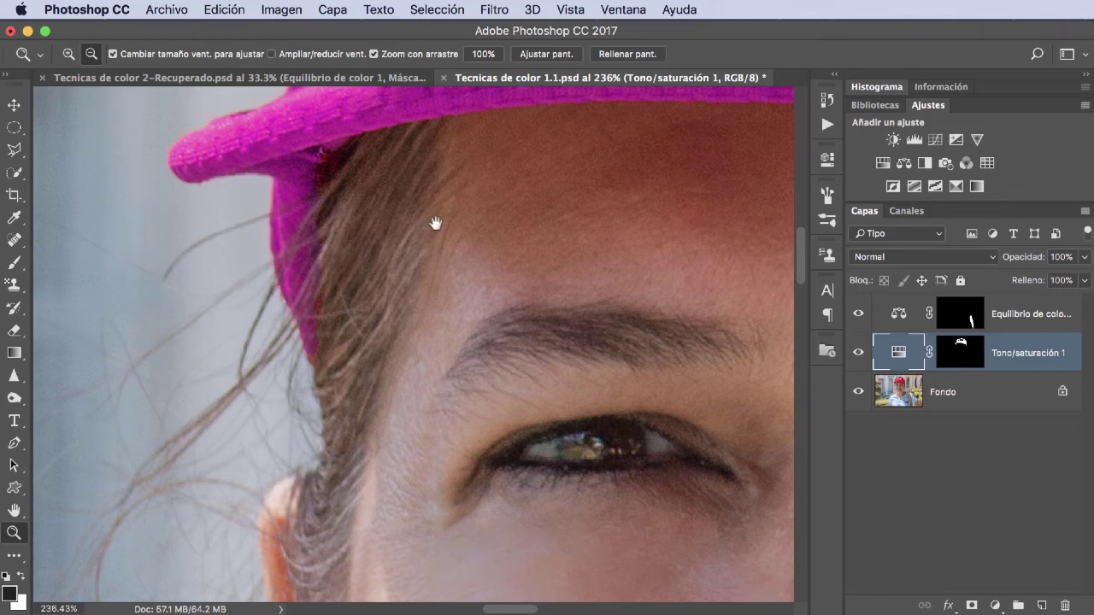
pyautogui.moveTo(434, 227); pyautogui.dragTo(16, 220)
pyautogui.hscroll(1, 482, 291)
pyautogui.hscroll(4, 631, 310)
pyautogui.hscroll(8, 410, 273)
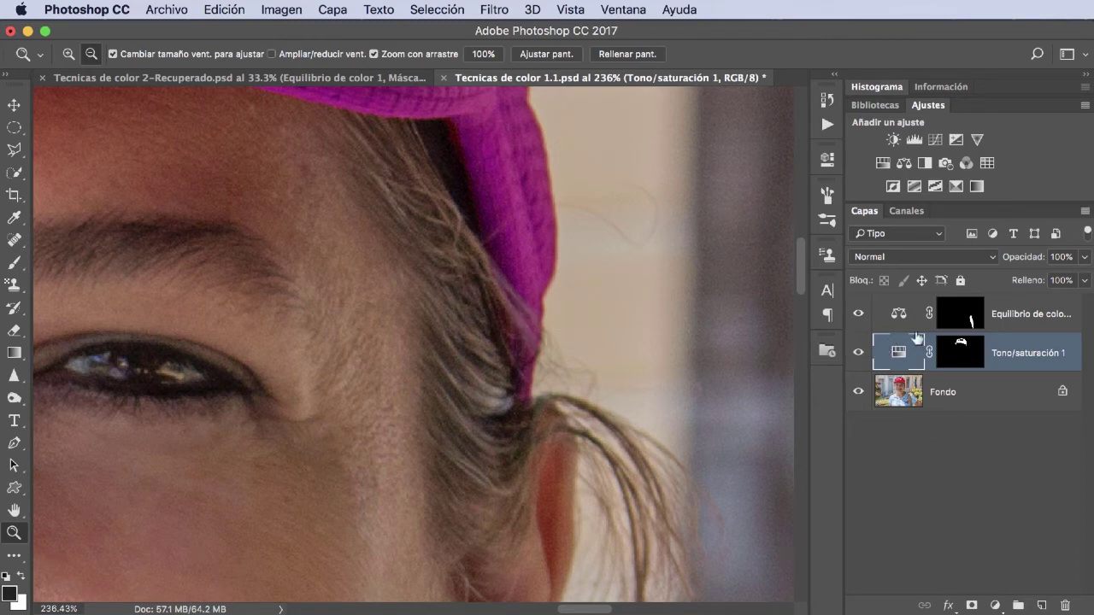
pyautogui.doubleClick(891, 359)
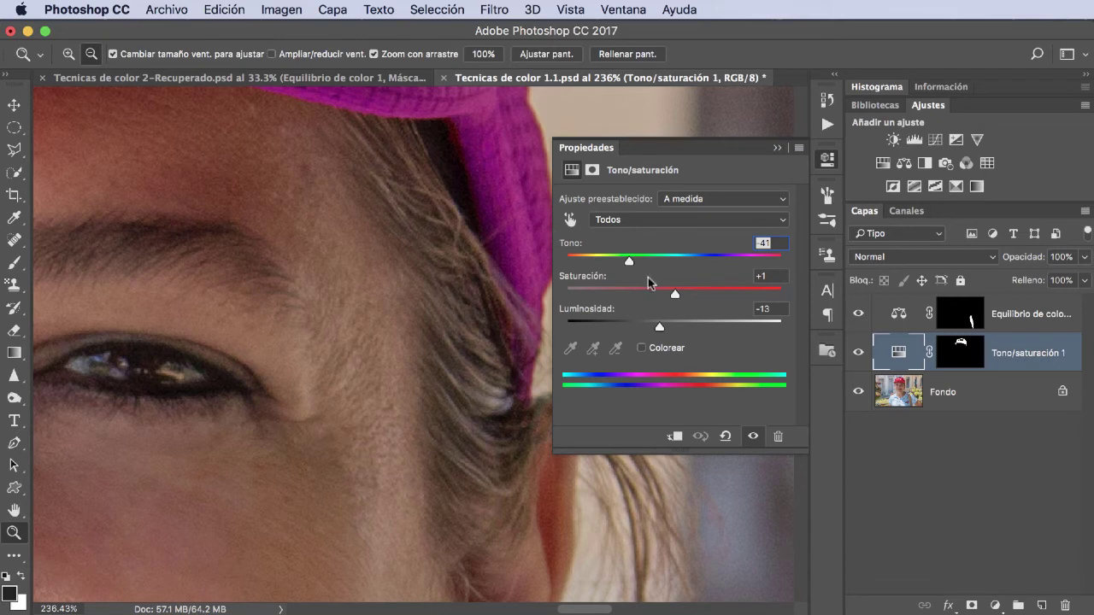
# Turn the cap green with hue +81 and make the Tono/saturación layer mask the editing target.
pyautogui.moveTo(630, 260); pyautogui.dragTo(734, 266)
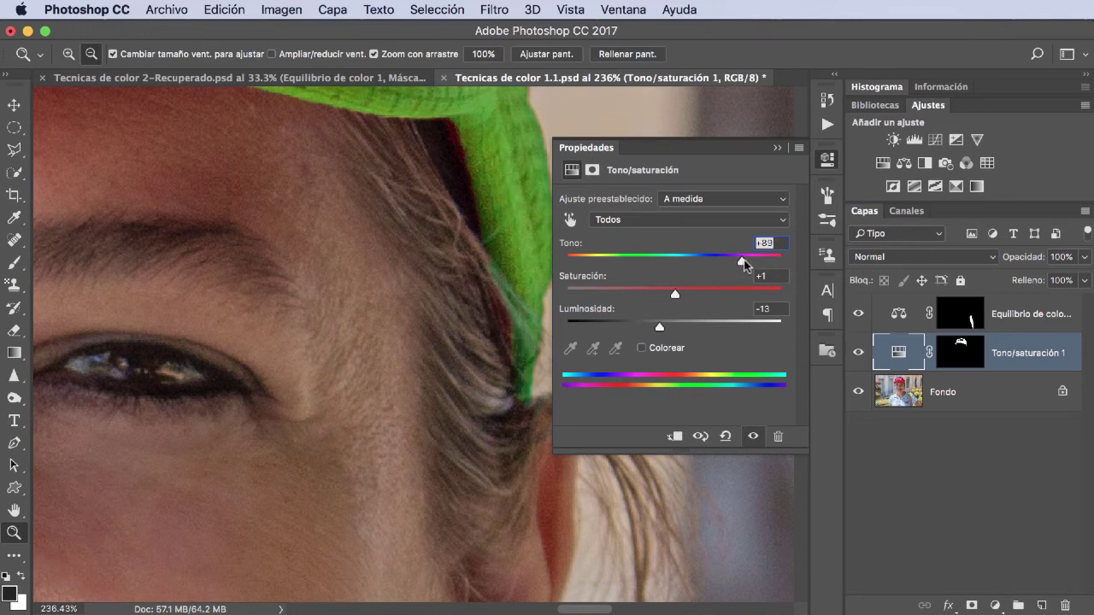
pyautogui.moveTo(737, 265); pyautogui.dragTo(742, 265)
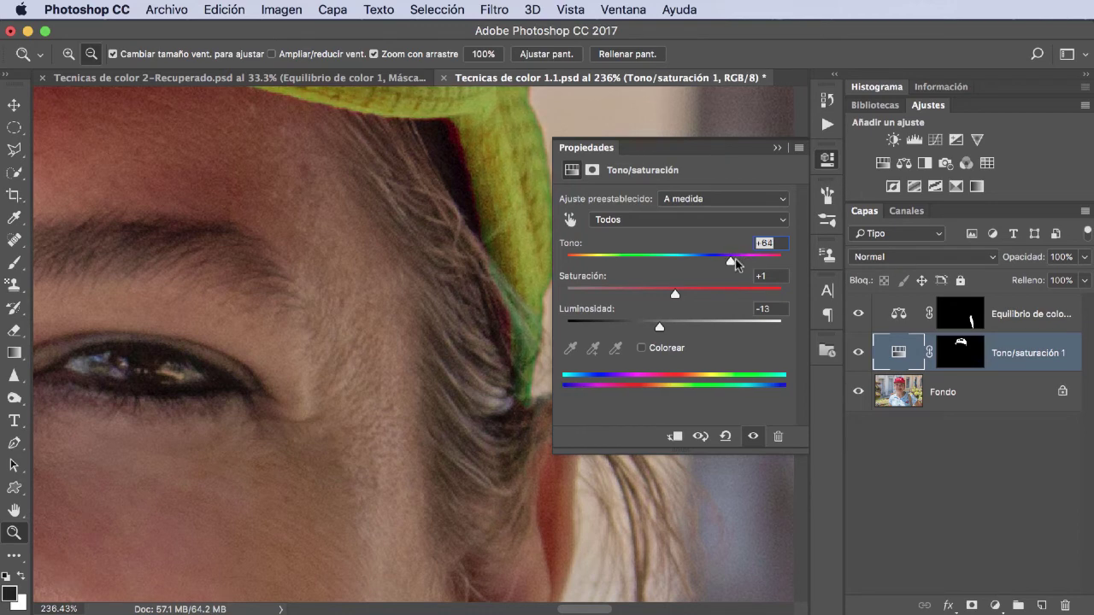
pyautogui.moveTo(742, 264); pyautogui.dragTo(749, 262)
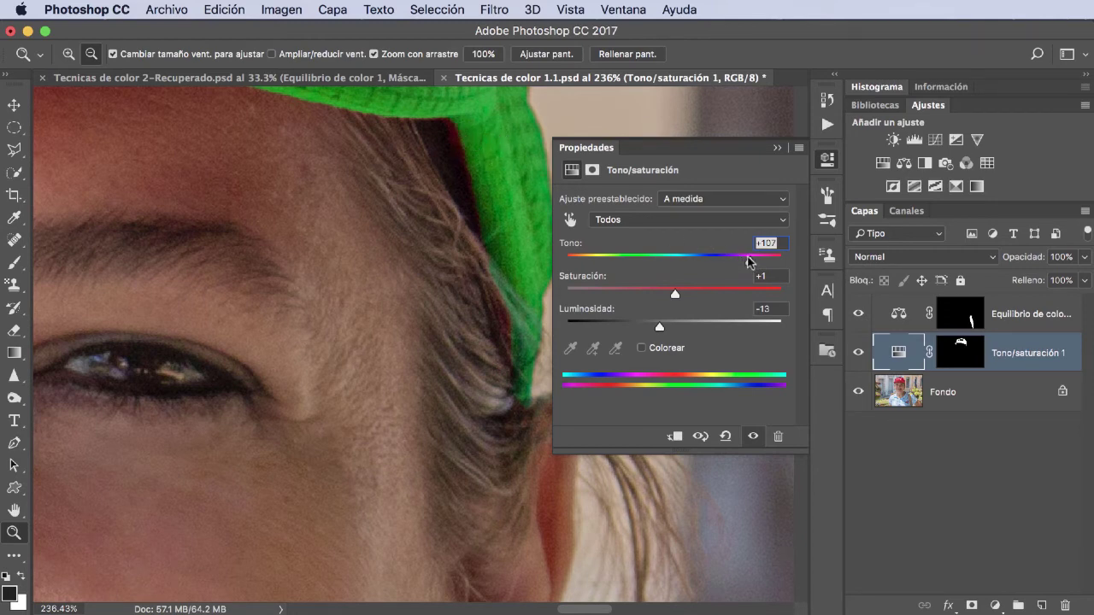
pyautogui.moveTo(750, 260); pyautogui.dragTo(738, 261)
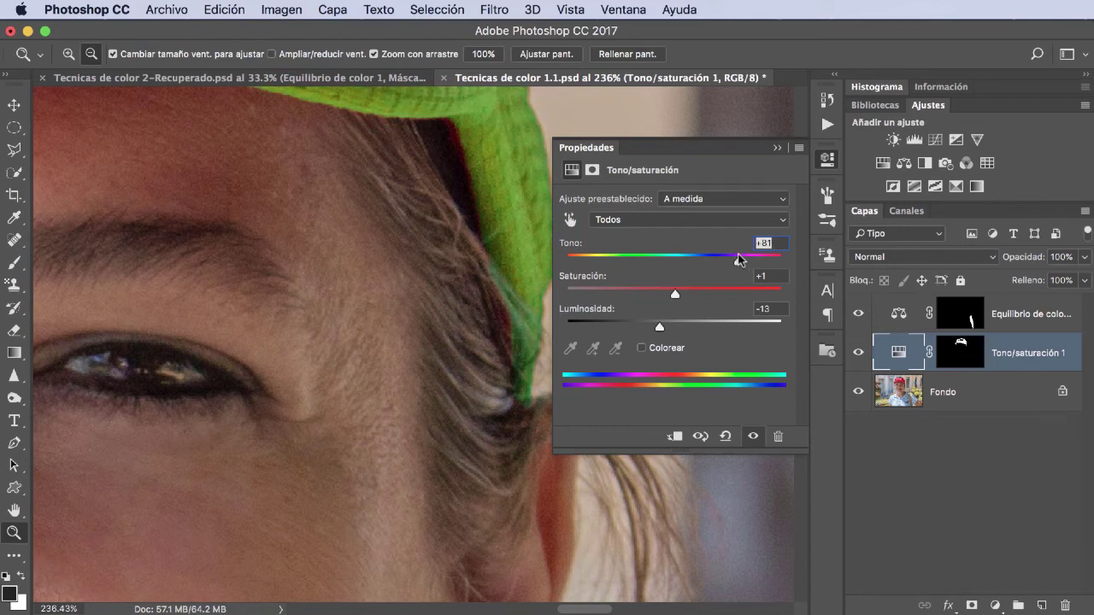
pyautogui.click(966, 348)
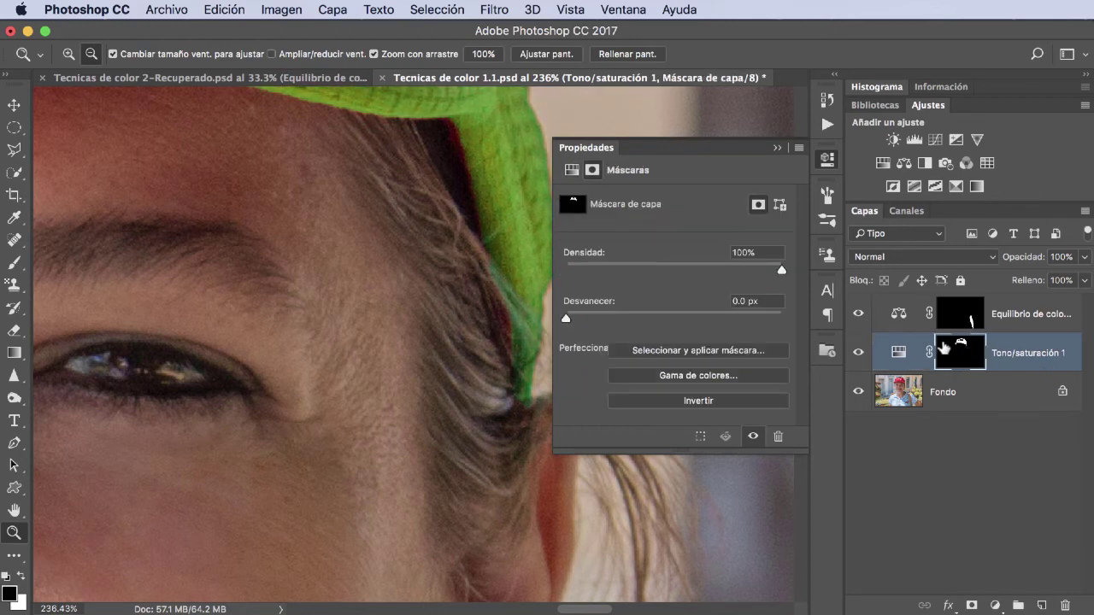
# Ready a white Brush, pan along the forehead and cap edge, and return to the Hue/Saturation settings.
pyautogui.click(15, 262)
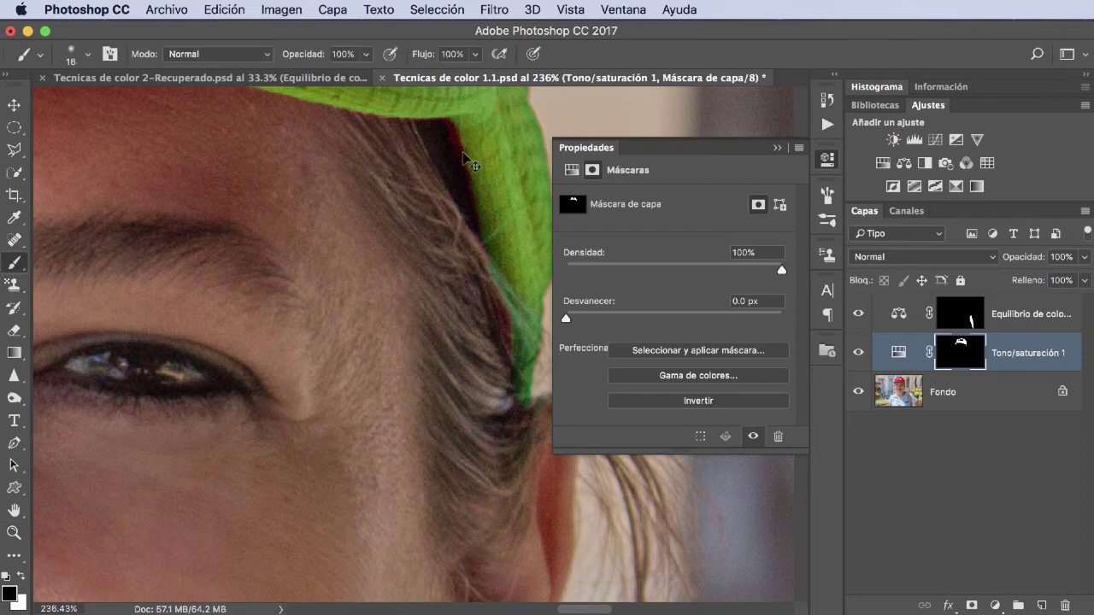
pyautogui.click(22, 577)
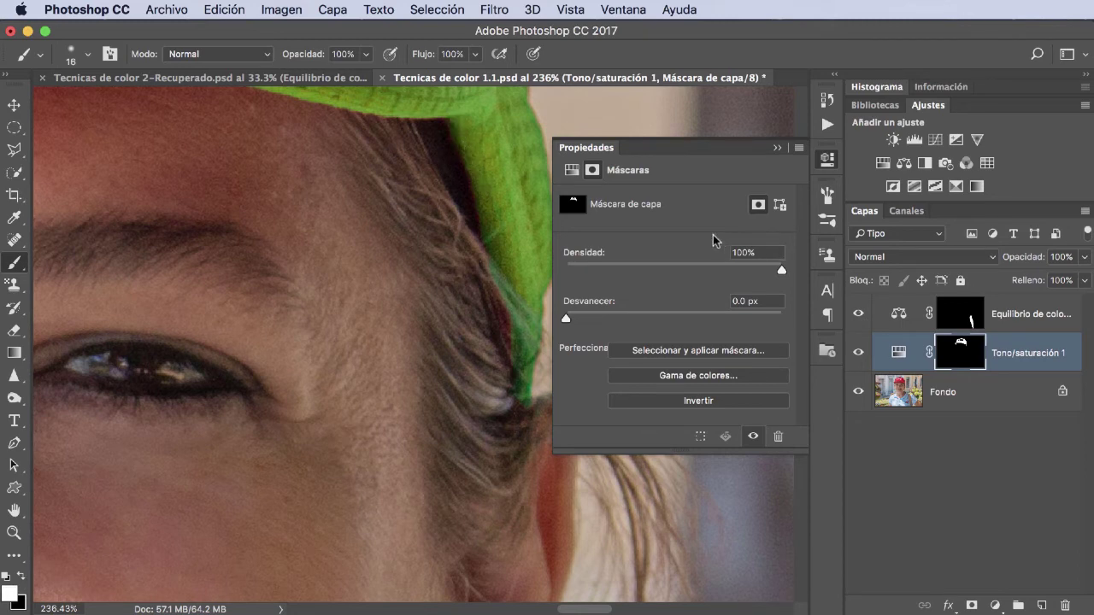
pyautogui.moveTo(432, 189); pyautogui.dragTo(684, 282)
pyautogui.moveTo(459, 86); pyautogui.dragTo(459, 191)
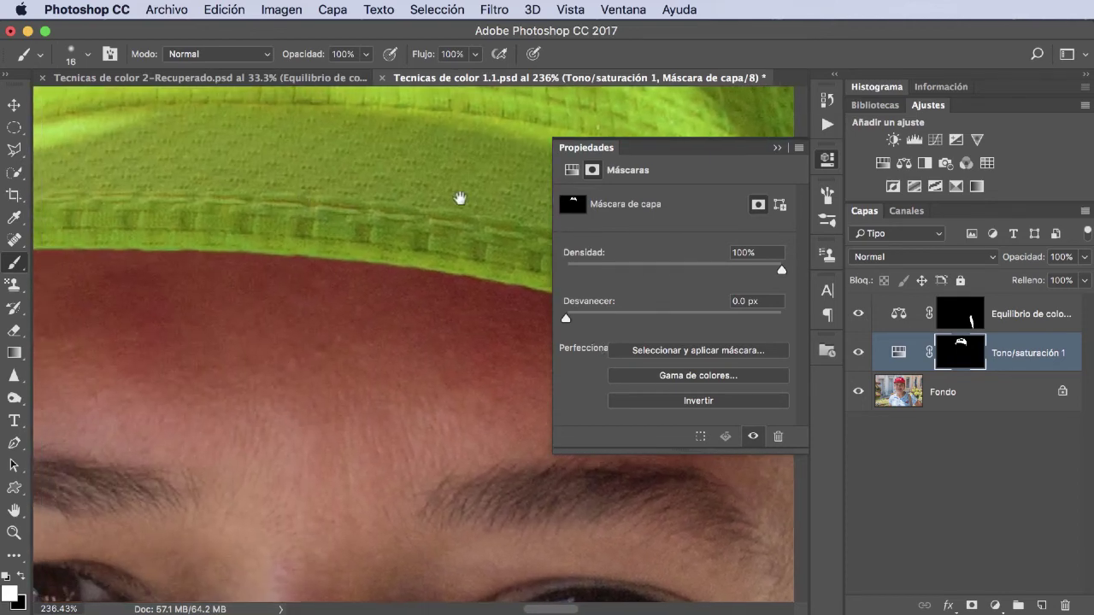
pyautogui.moveTo(328, 286)
pyautogui.mouseDown()
pyautogui.moveTo(415, 236)
pyautogui.moveTo(419, 220)
pyautogui.moveTo(420, 249)
pyautogui.moveTo(401, 159)
pyautogui.moveTo(378, 120)
pyautogui.mouseUp()
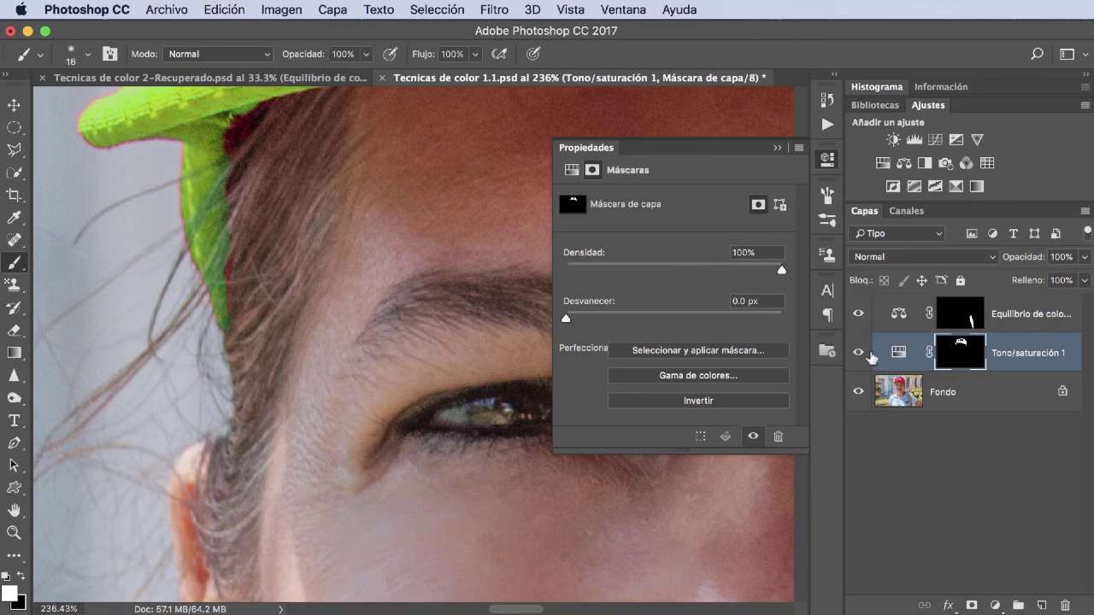
pyautogui.click(899, 352)
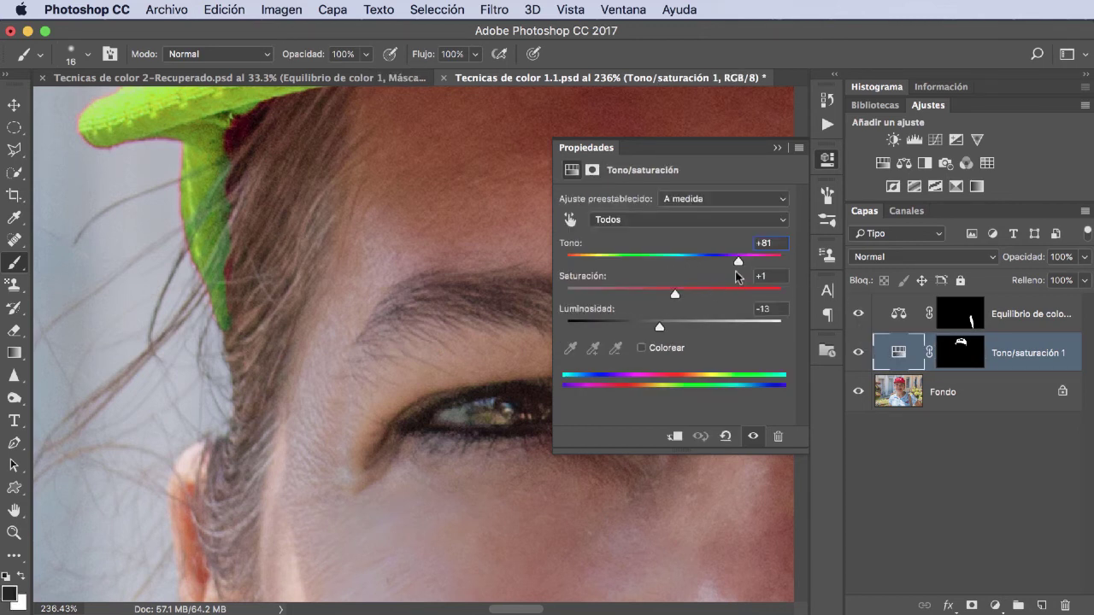
# Set hue to −37 for a magenta cap, inspect the brim and hair, then fit the portrait on screen.
pyautogui.moveTo(739, 259)
pyautogui.mouseDown()
pyautogui.moveTo(619, 259)
pyautogui.moveTo(632, 258)
pyautogui.mouseUp()
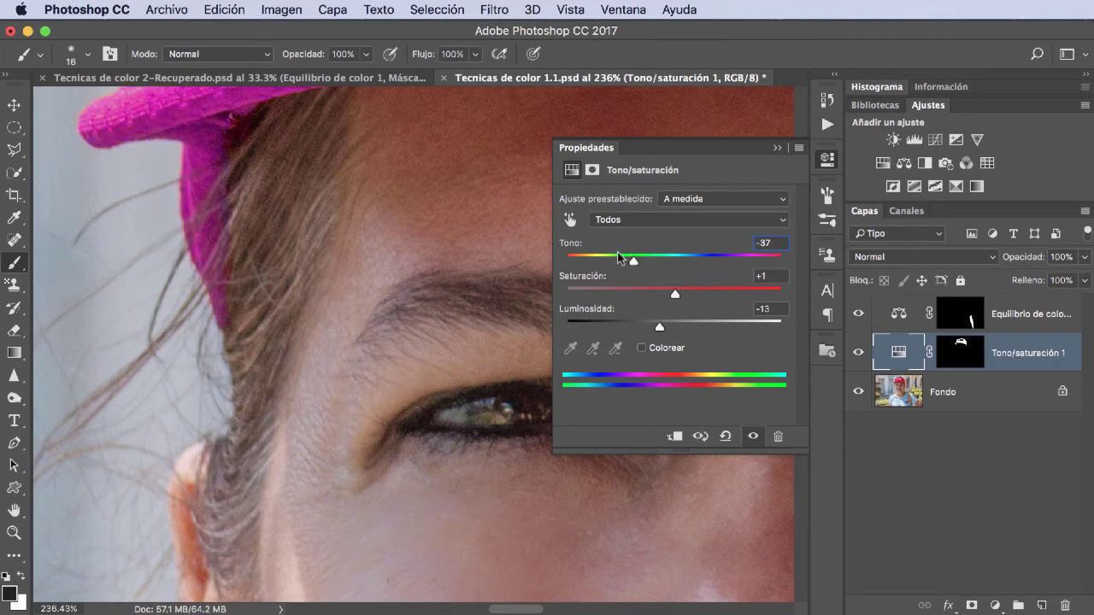
pyautogui.moveTo(364, 183)
pyautogui.mouseDown()
pyautogui.moveTo(196, 281)
pyautogui.moveTo(184, 376)
pyautogui.moveTo(231, 374)
pyautogui.moveTo(162, 367)
pyautogui.moveTo(205, 399)
pyautogui.moveTo(263, 360)
pyautogui.moveTo(59, 245)
pyautogui.mouseUp()
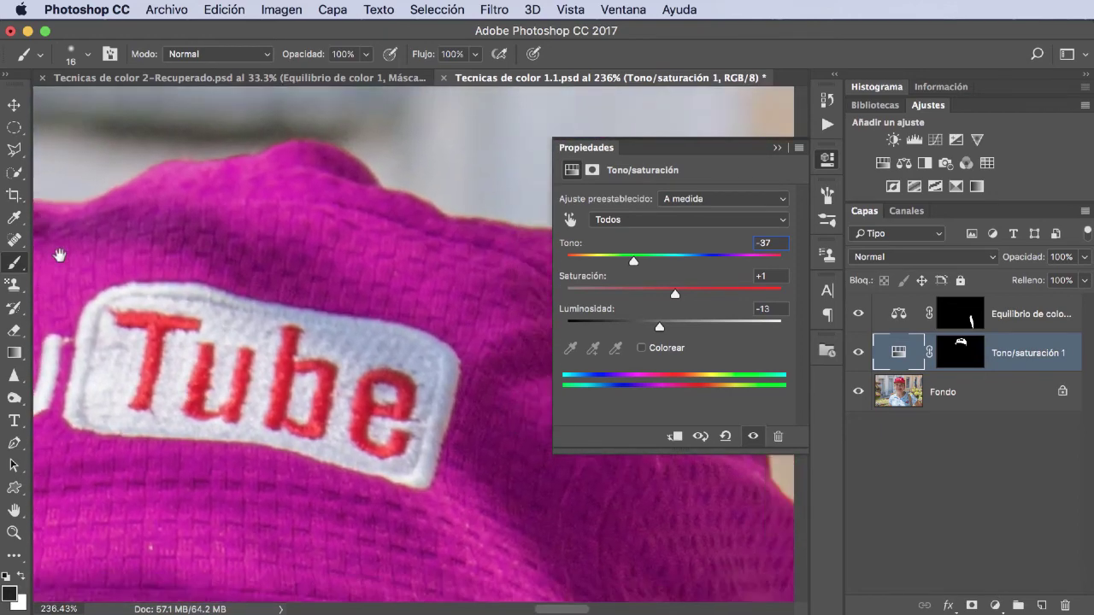
pyautogui.moveTo(342, 427); pyautogui.dragTo(197, 316)
pyautogui.moveTo(403, 476); pyautogui.dragTo(317, 391)
pyautogui.moveTo(301, 441); pyautogui.dragTo(306, 254)
pyautogui.moveTo(279, 301); pyautogui.dragTo(278, 286)
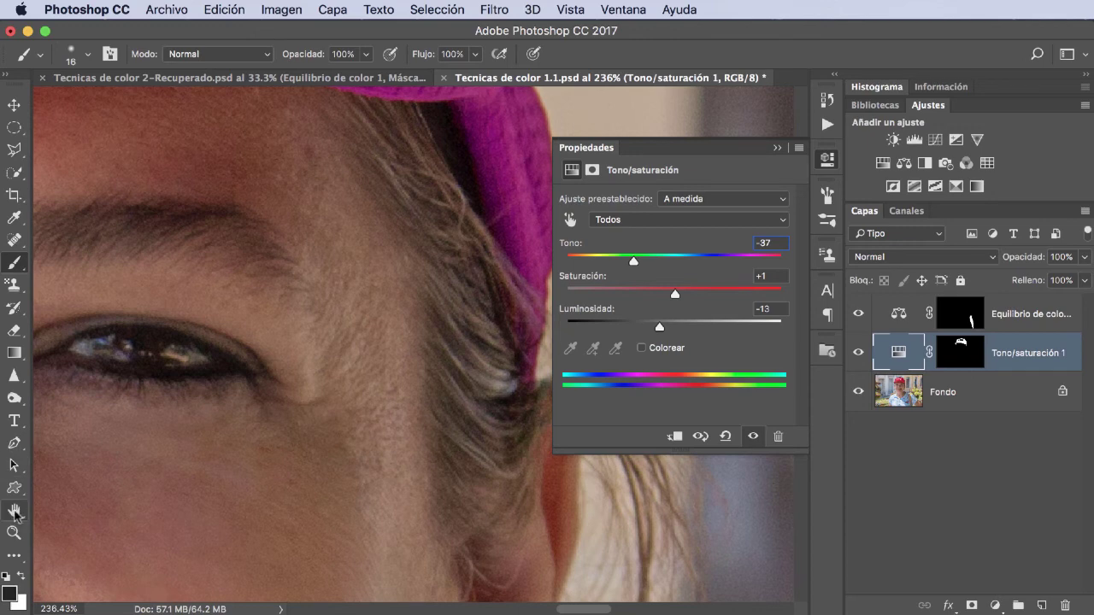
pyautogui.doubleClick(14, 510)
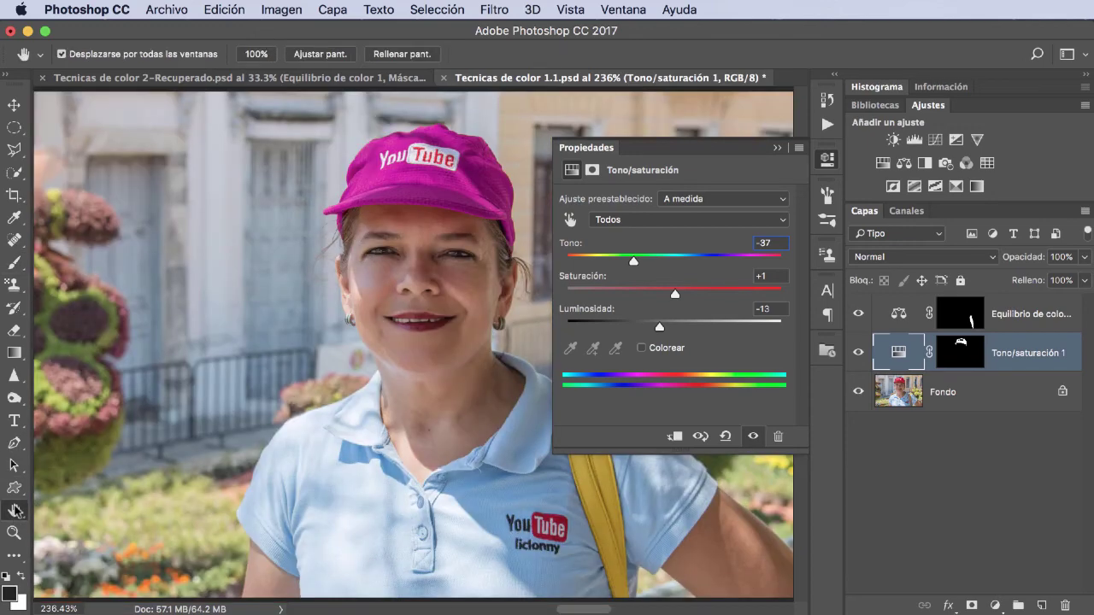
# Close Properties and toggle Equilibrio de color and Tono/saturación off then on to compare before/after.
pyautogui.click(777, 148)
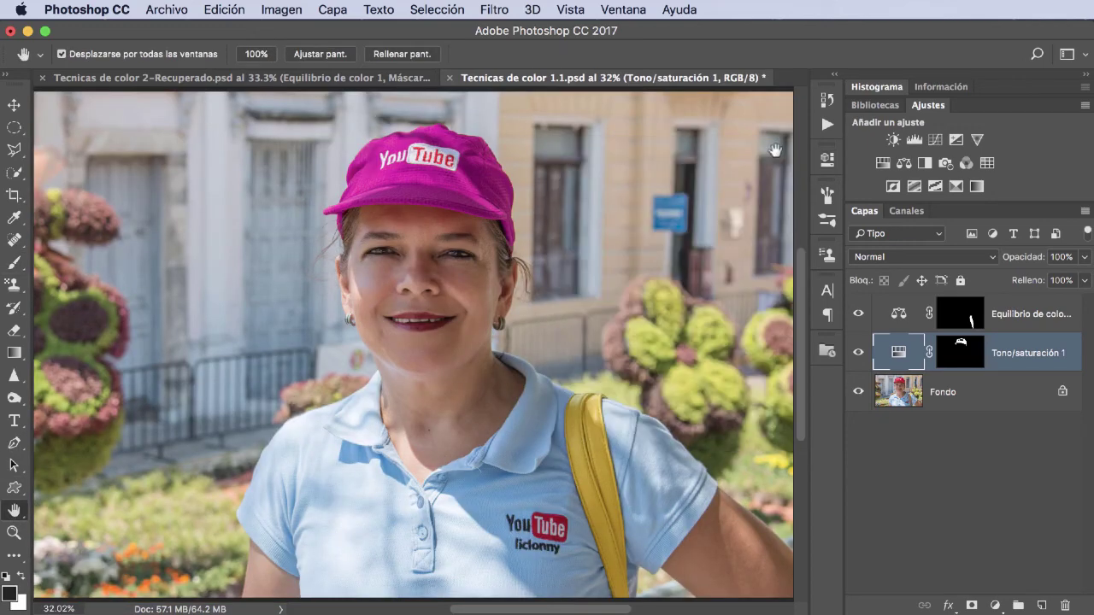
pyautogui.click(859, 315)
pyautogui.click(859, 352)
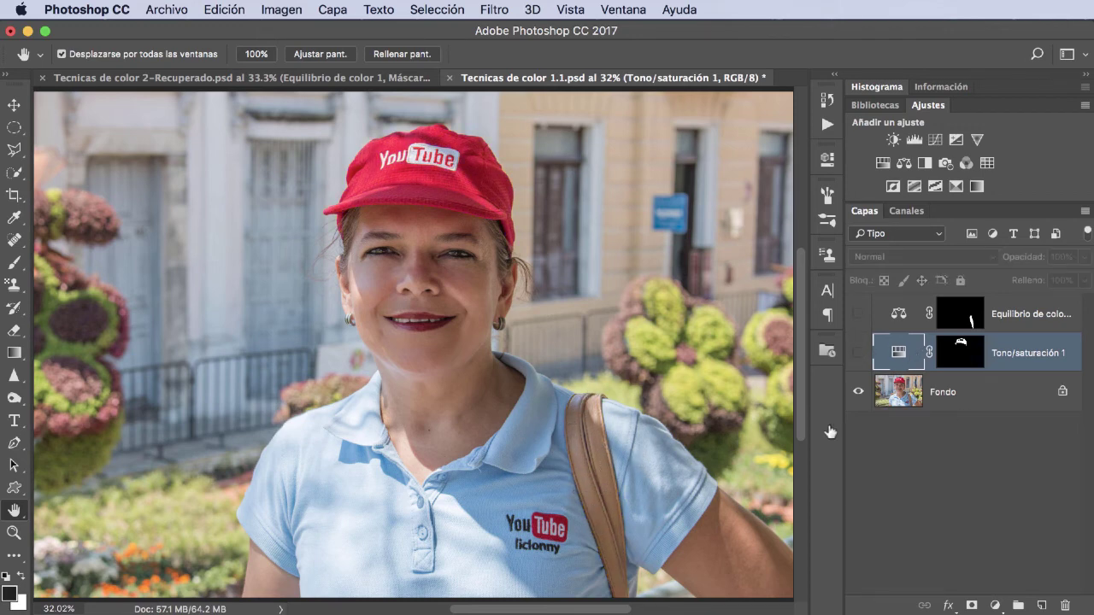
pyautogui.click(858, 313)
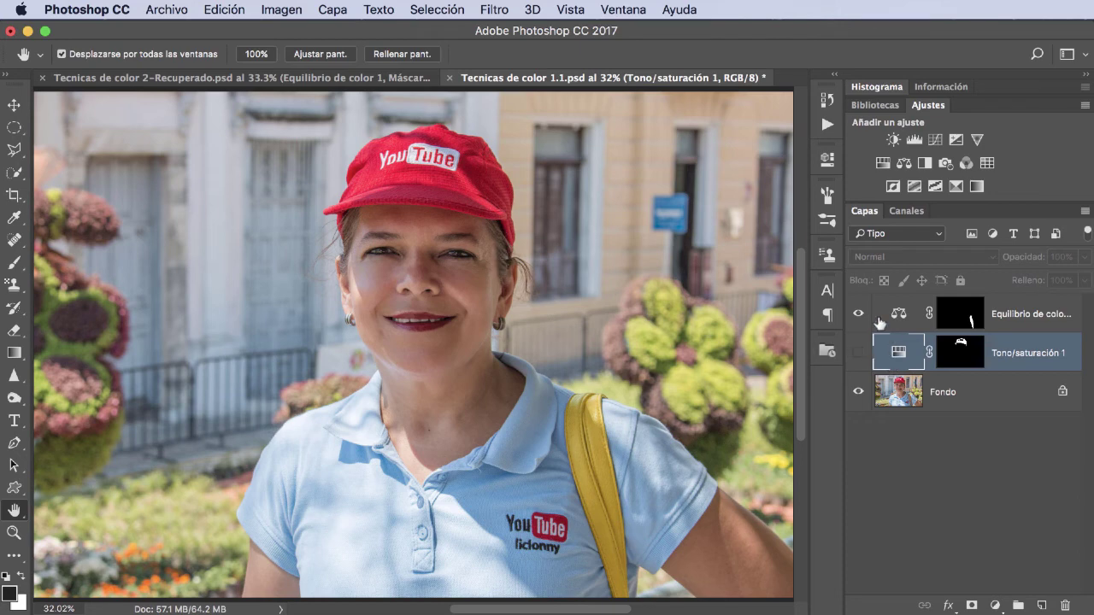
pyautogui.click(859, 354)
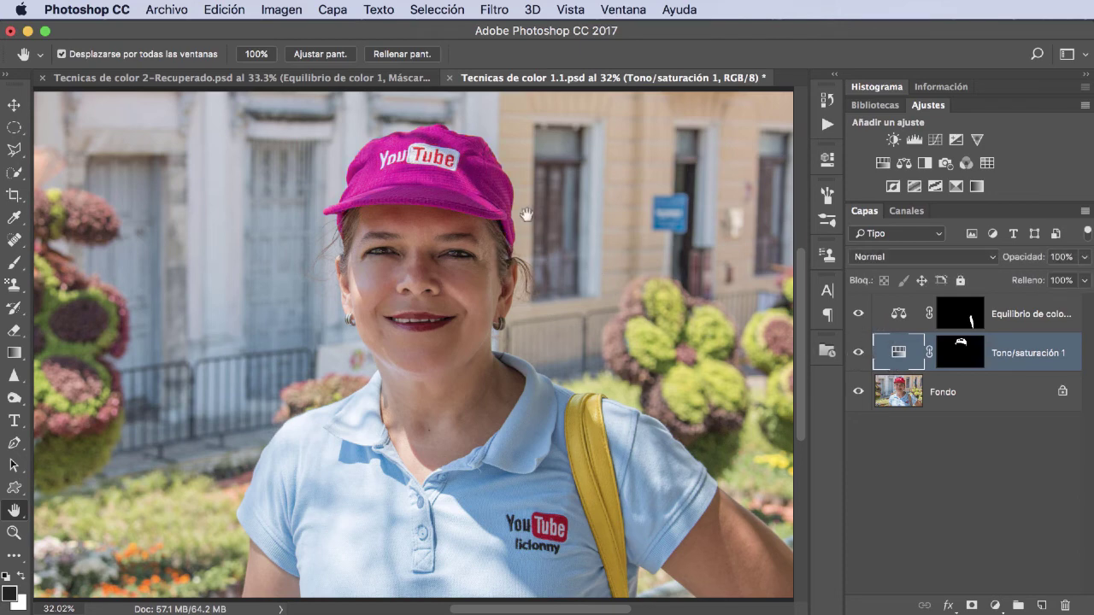